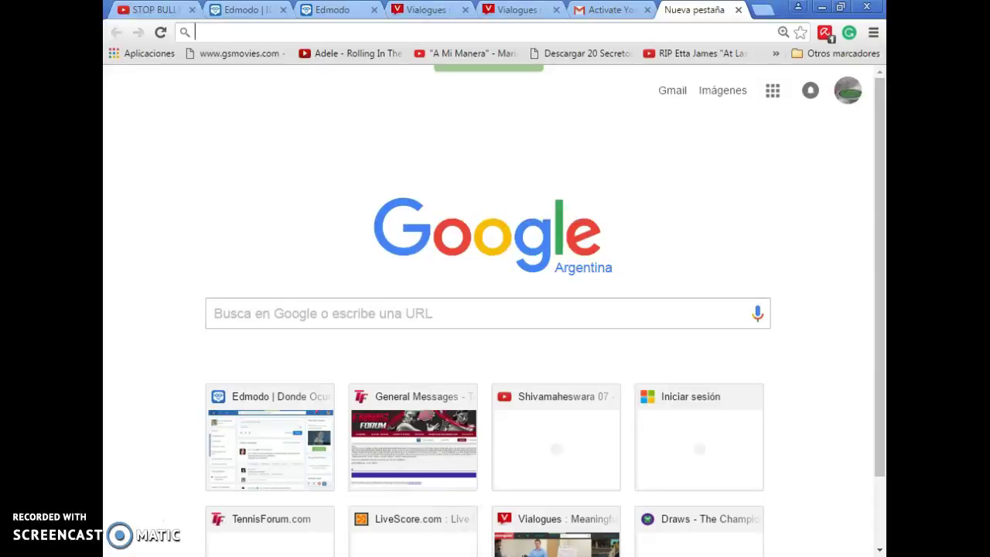
Step: Load vialogues.com and scroll down to its Create, Invite, Interact and Share overview
type("vialogues.com")
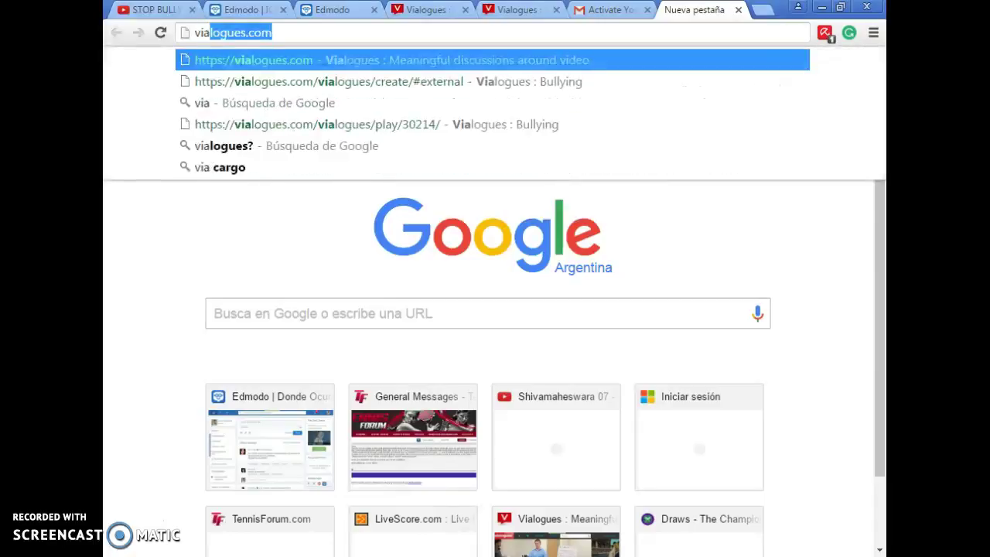
key("Return")
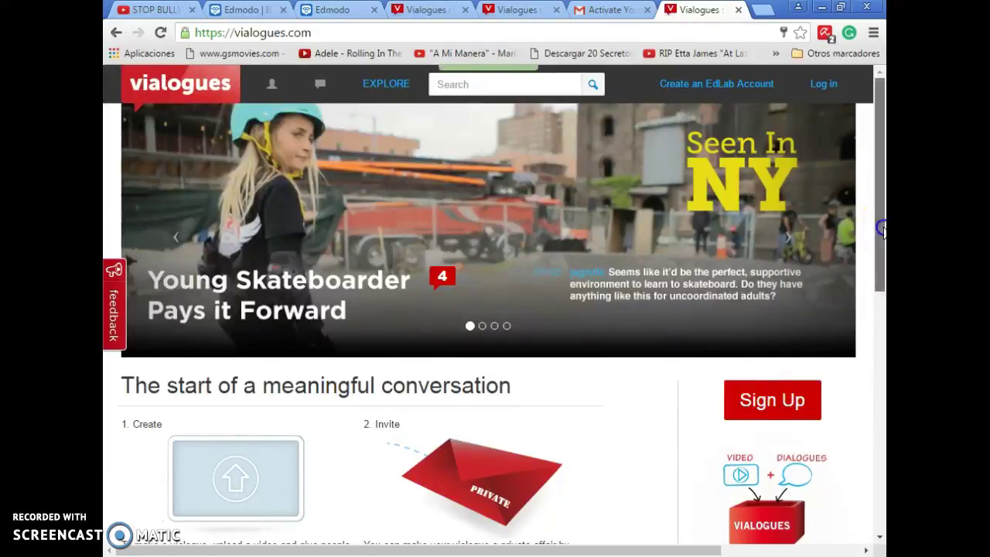
left_click_drag(882, 232, 882, 282)
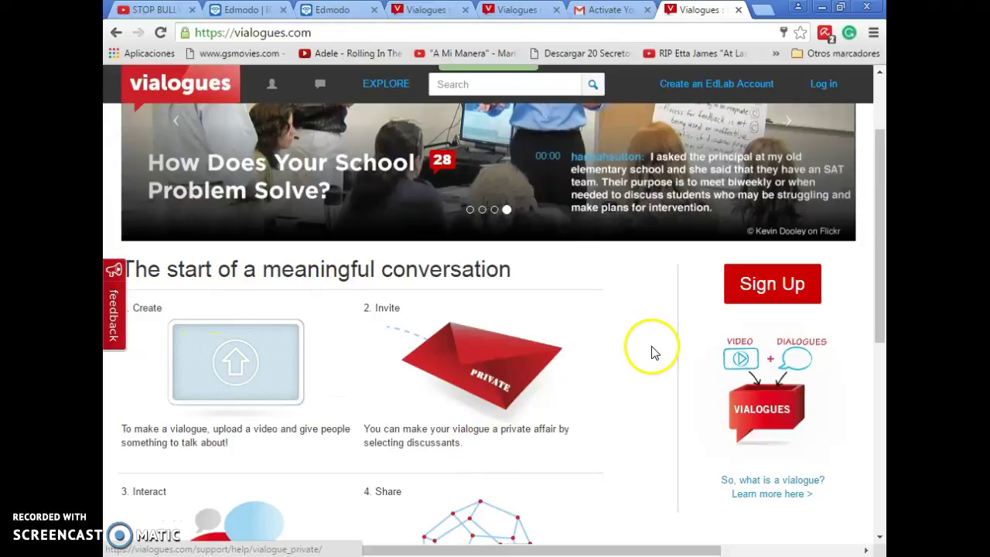
left_click_drag(883, 298, 883, 353)
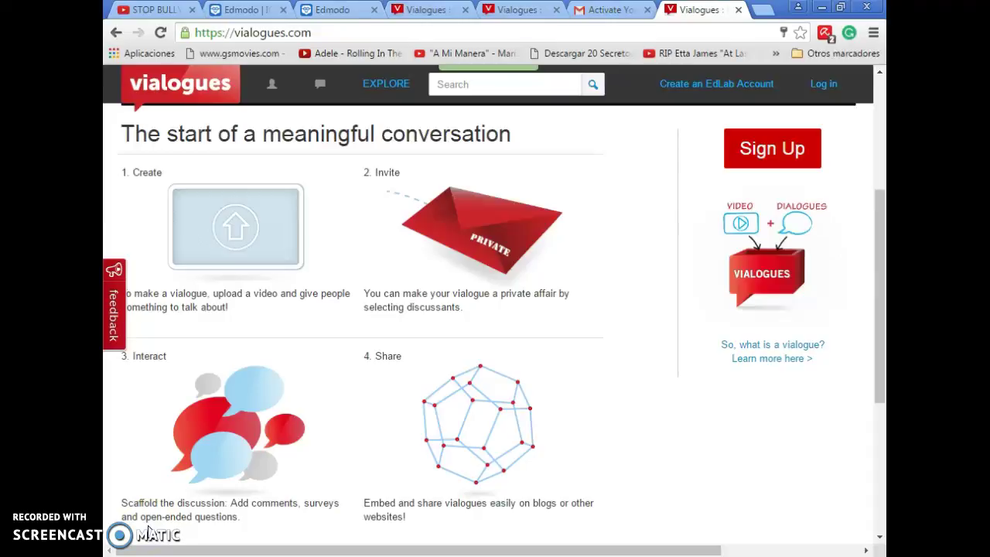
Step: Open the EdLab sign-up form and enter the first name, last name and username
left_click(770, 159)
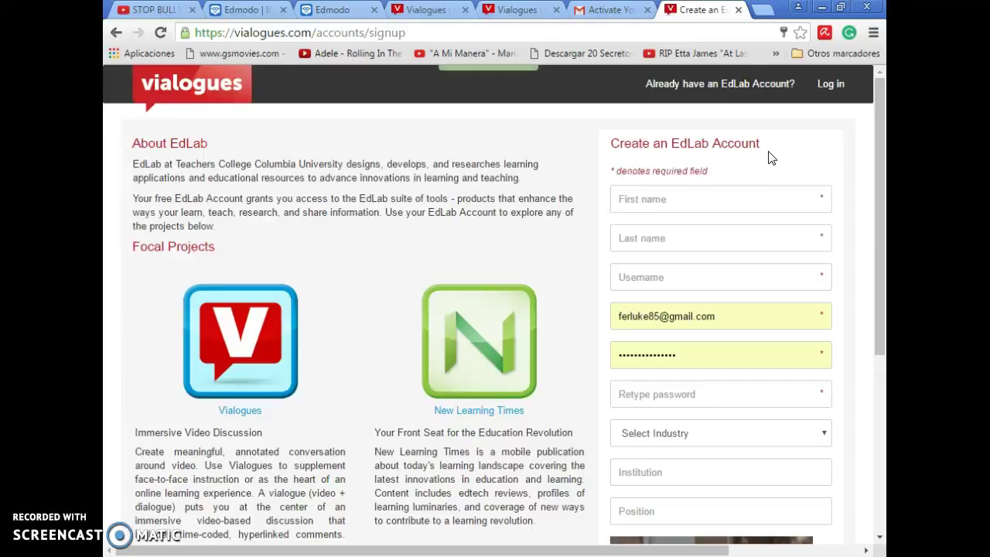
left_click(726, 200)
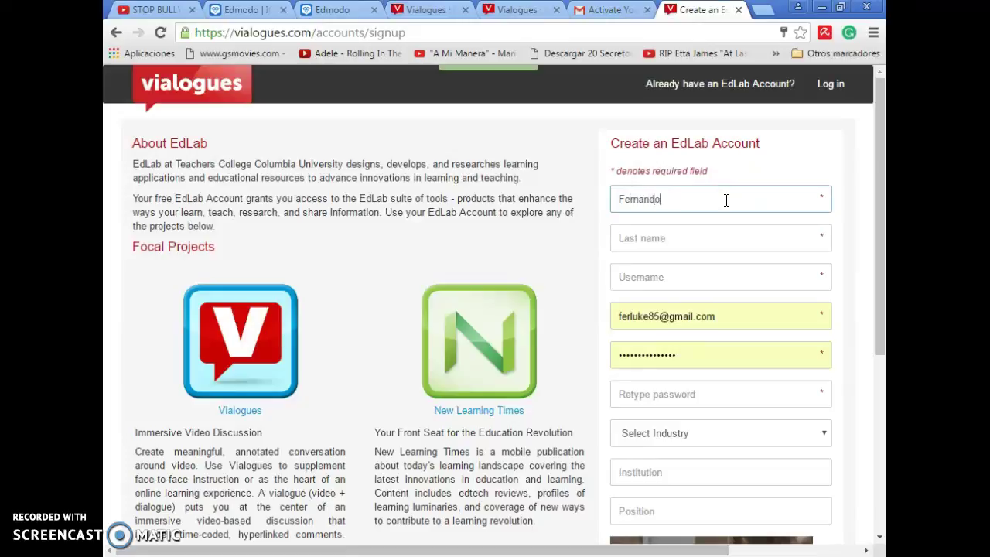
key("Tab")
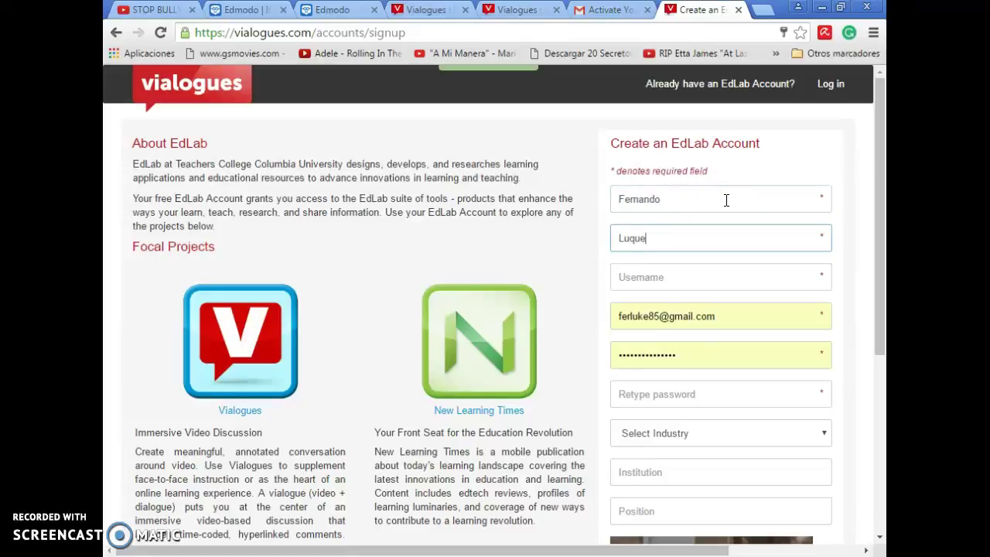
key("Tab")
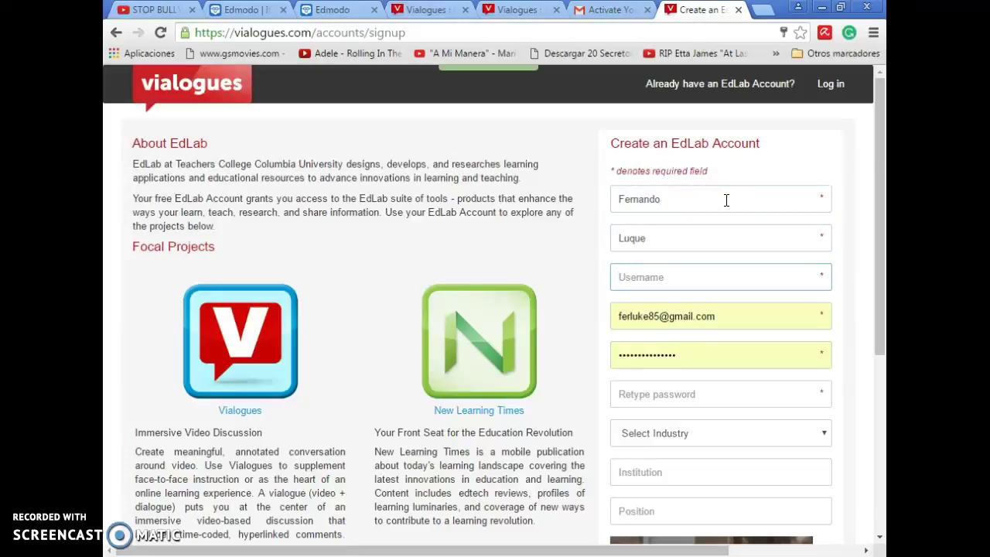
type("Fernando")
Step: Fill in the e-mail address, password and retyped password fields
left_click(761, 318)
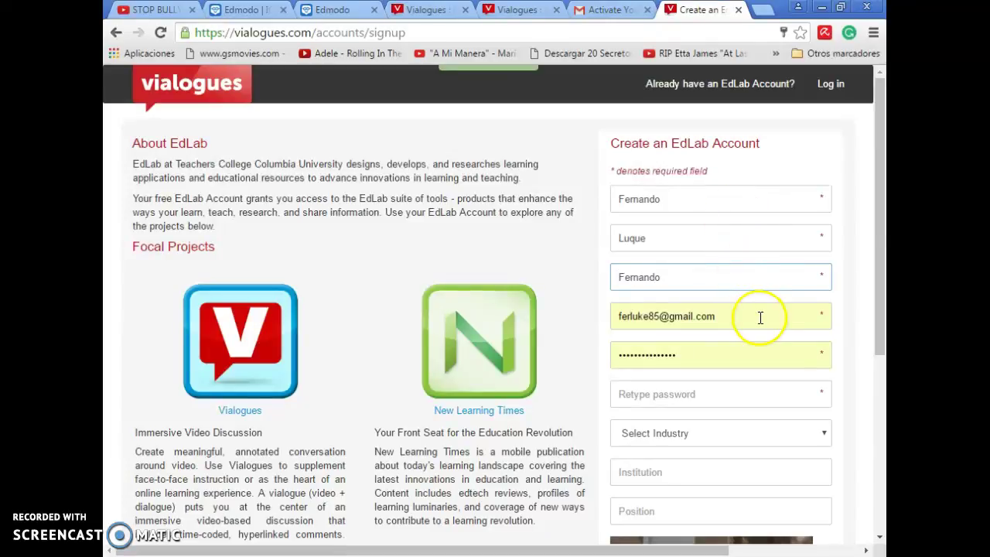
left_click(742, 361)
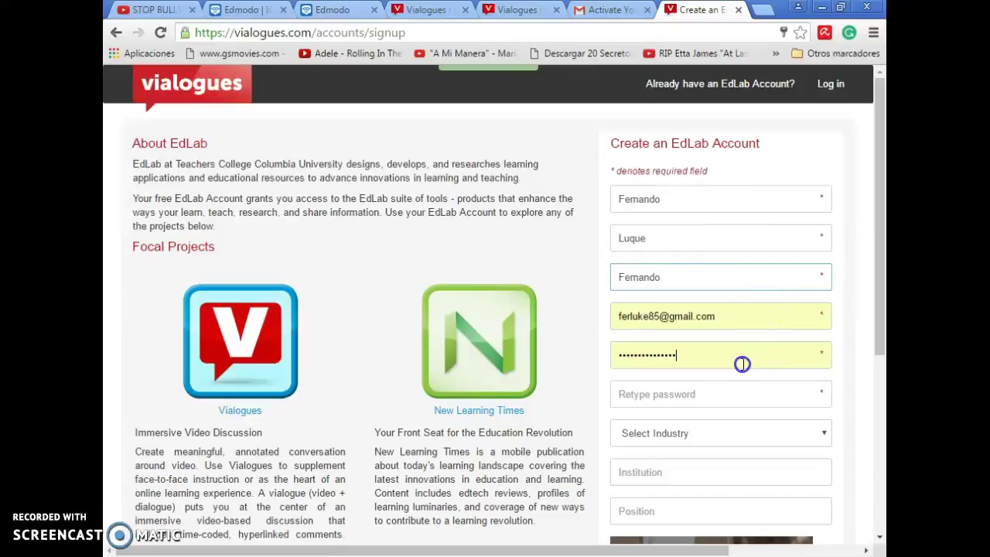
left_click(839, 351)
left_click(753, 403)
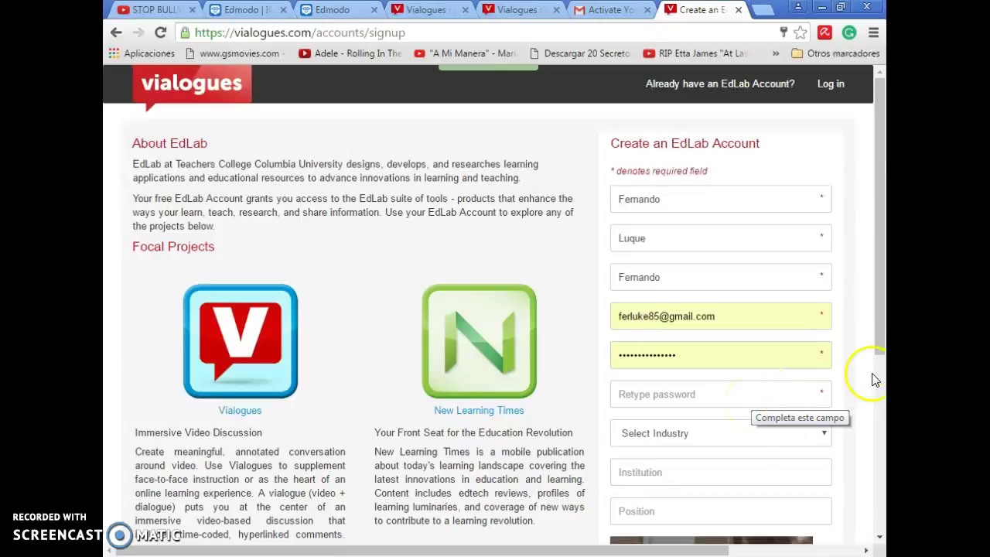
left_click(884, 337)
left_click_drag(884, 337, 884, 391)
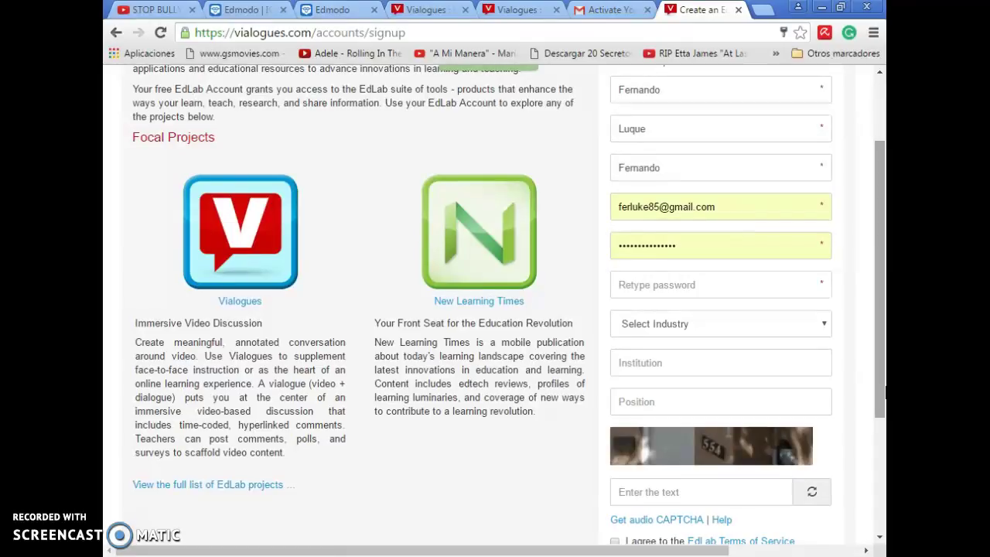
Step: Leave the industry unselected and enter the CAPTCHA text 554
left_click(822, 325)
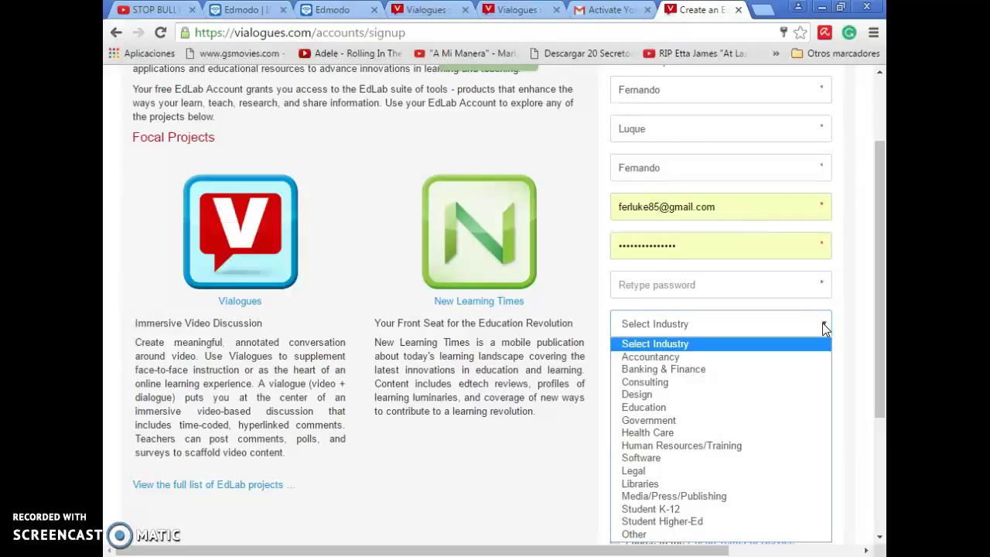
left_click(822, 322)
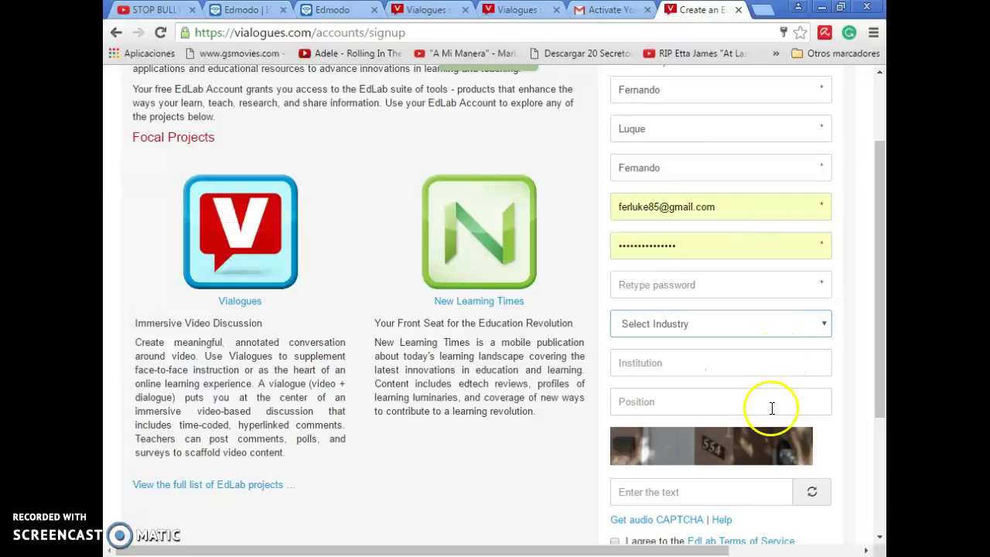
left_click_drag(877, 393, 882, 466)
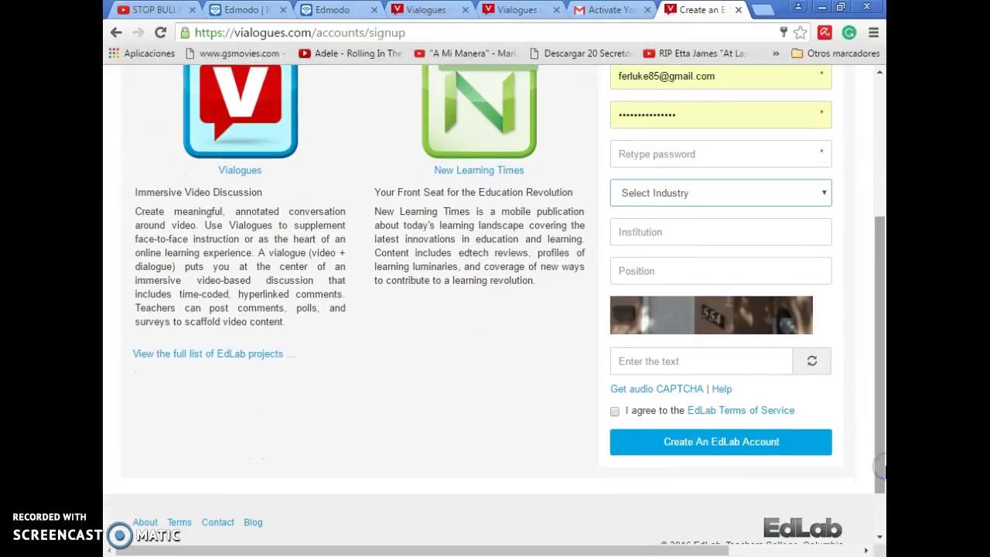
left_click(719, 361)
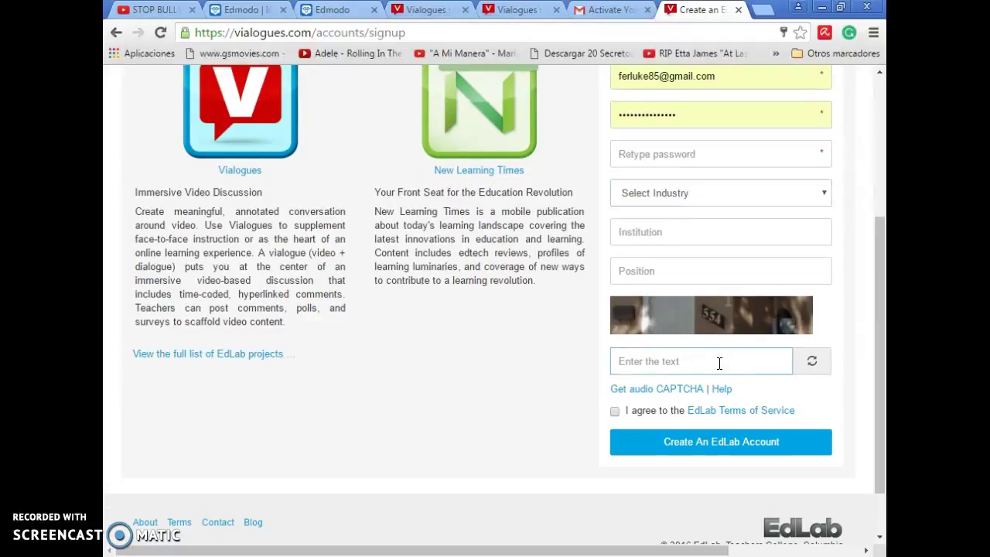
type("554")
left_click(719, 361)
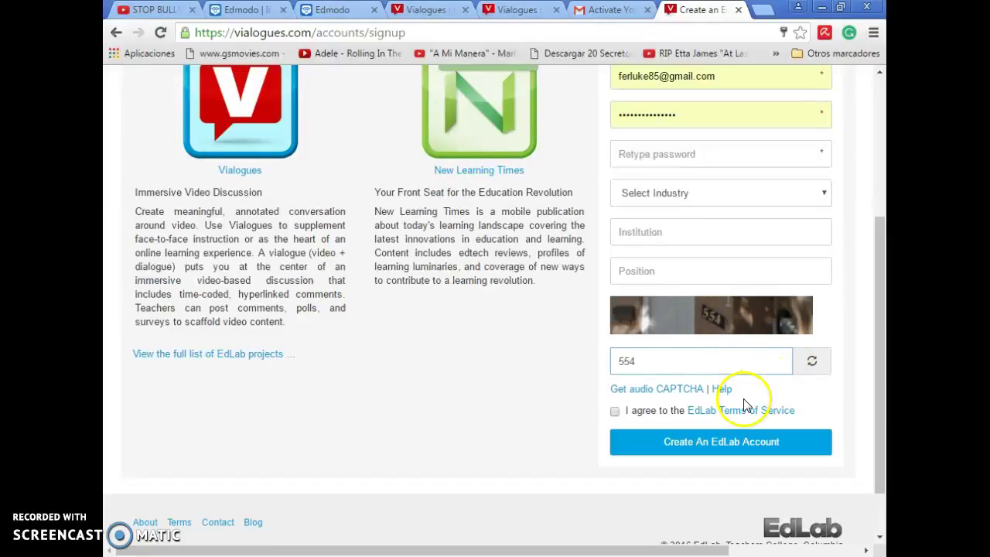
Step: Submit the form with Create An EdLab Account
left_click(709, 456)
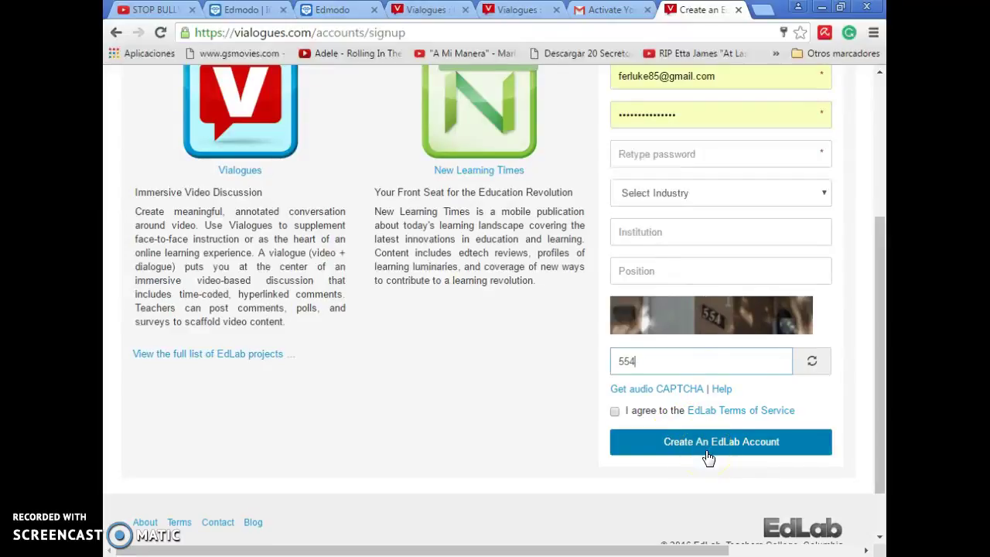
left_click(702, 455)
left_click(747, 468)
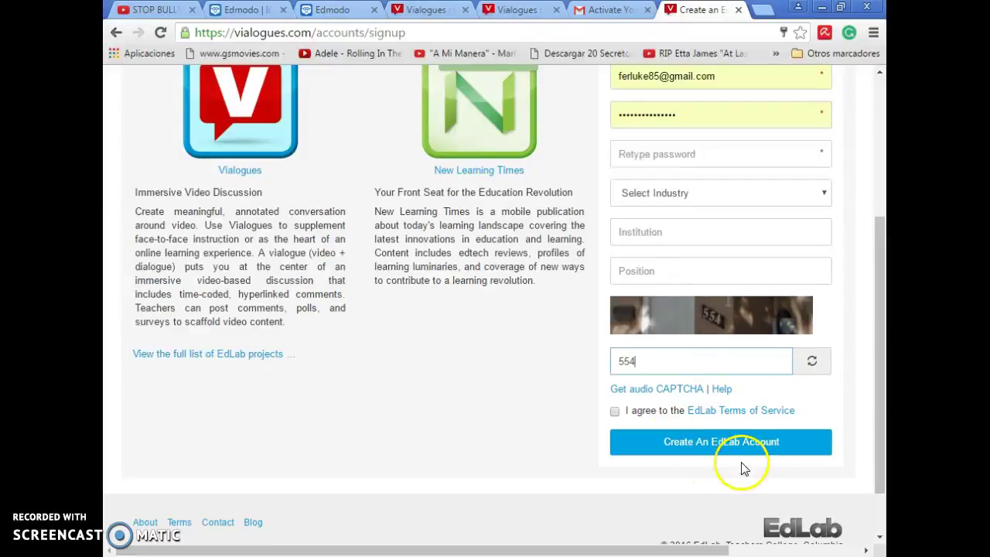
left_click(707, 455)
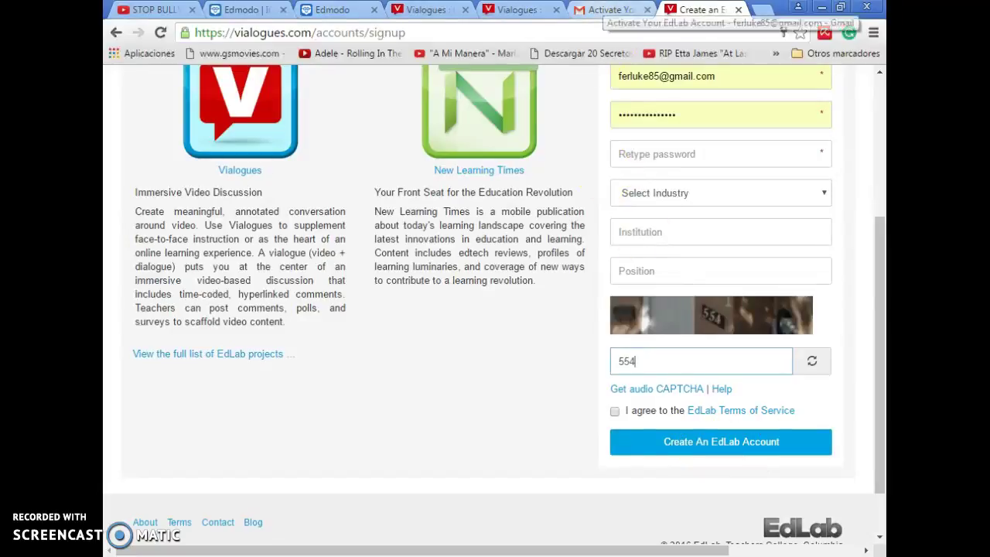
Step: View the 'Activate Your EdLab Account' confirmation e-mail in the Gmail tab
left_click(604, 9)
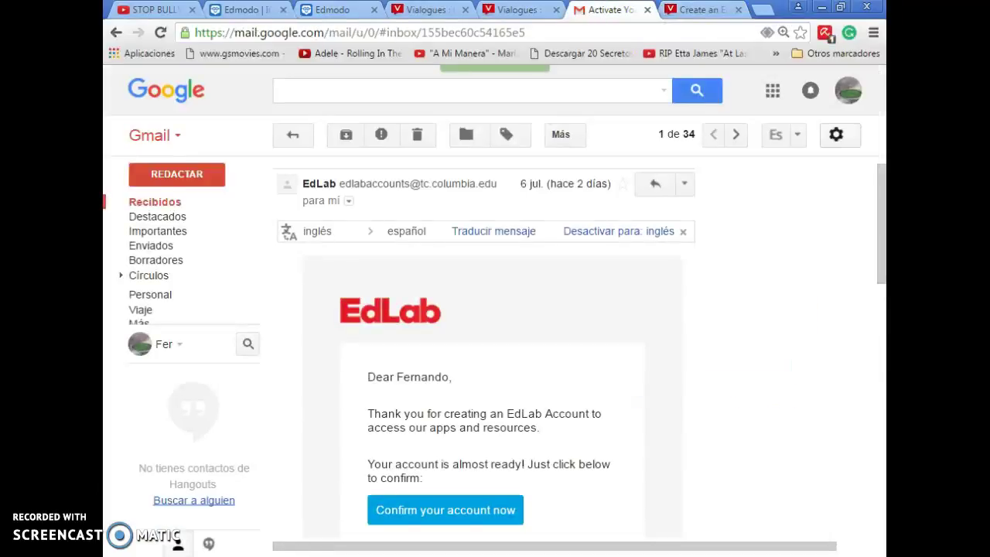
left_click(884, 205)
Step: Return to the Vialogues tab and log in with the saved e-mail and password
key("ctrl+Tab")
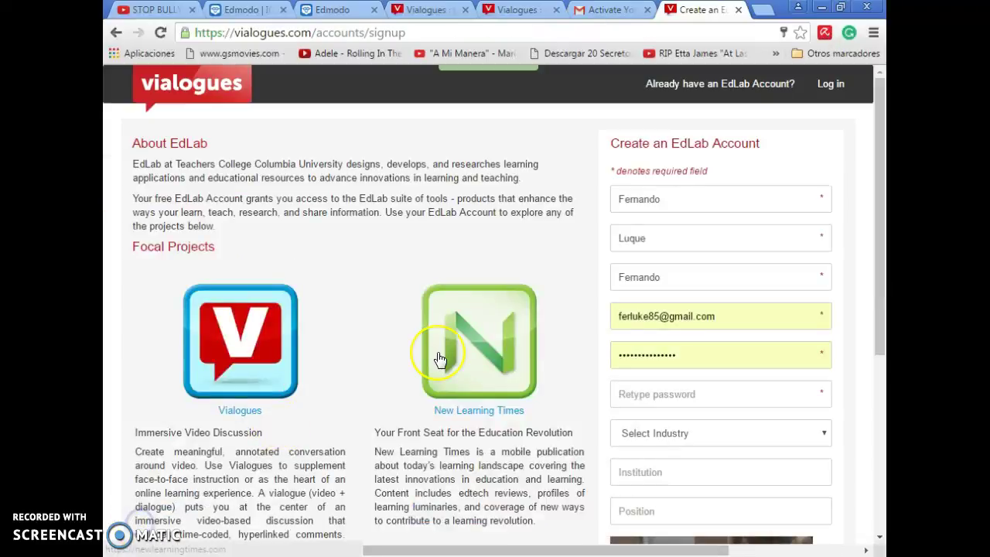
left_click(830, 86)
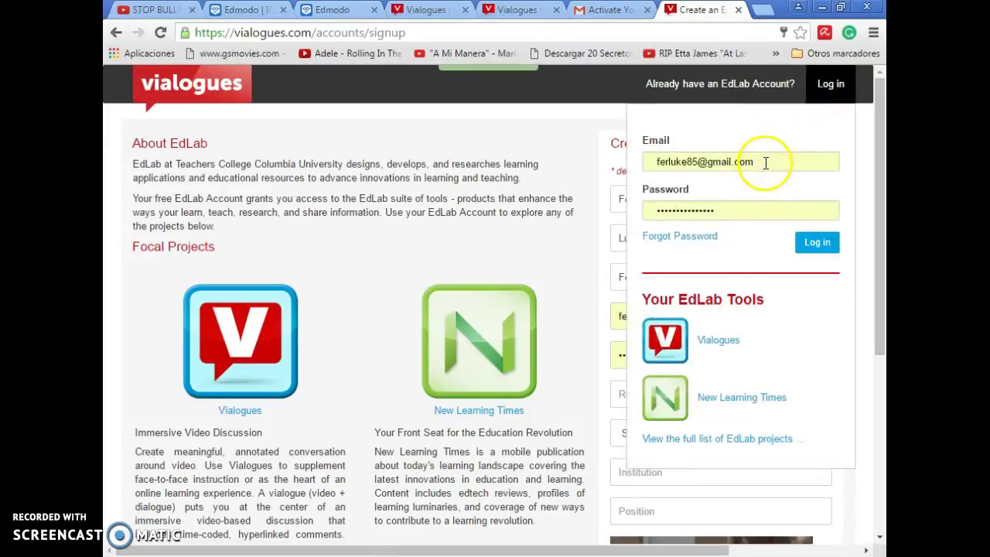
left_click(810, 243)
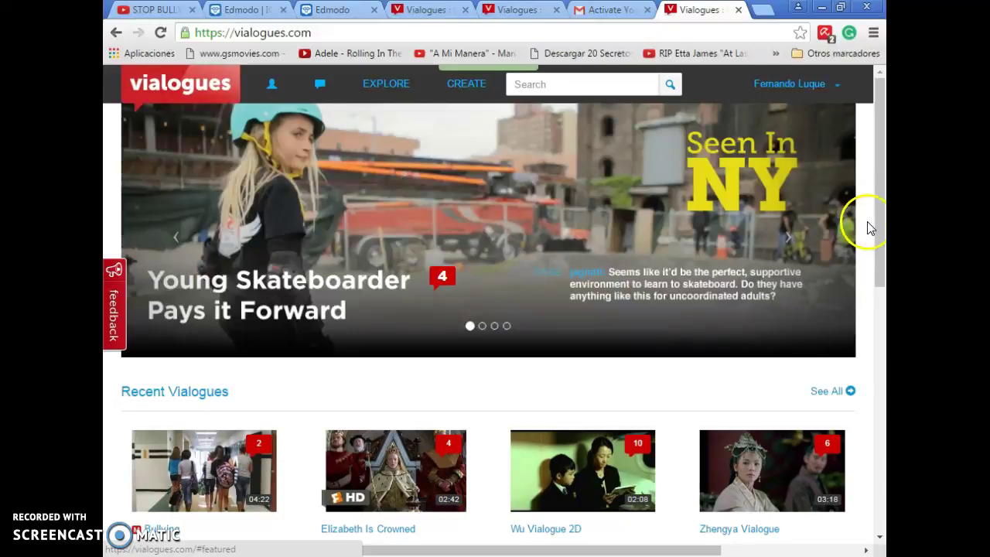
Step: Start a new vialogue and bring up the BROWSE upload window for a computer file
left_click(467, 85)
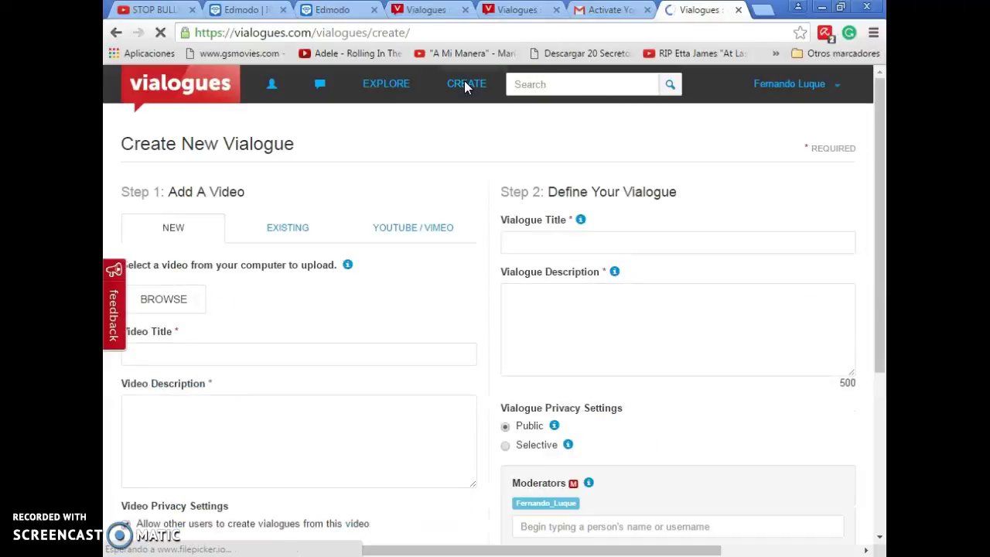
left_click(310, 124)
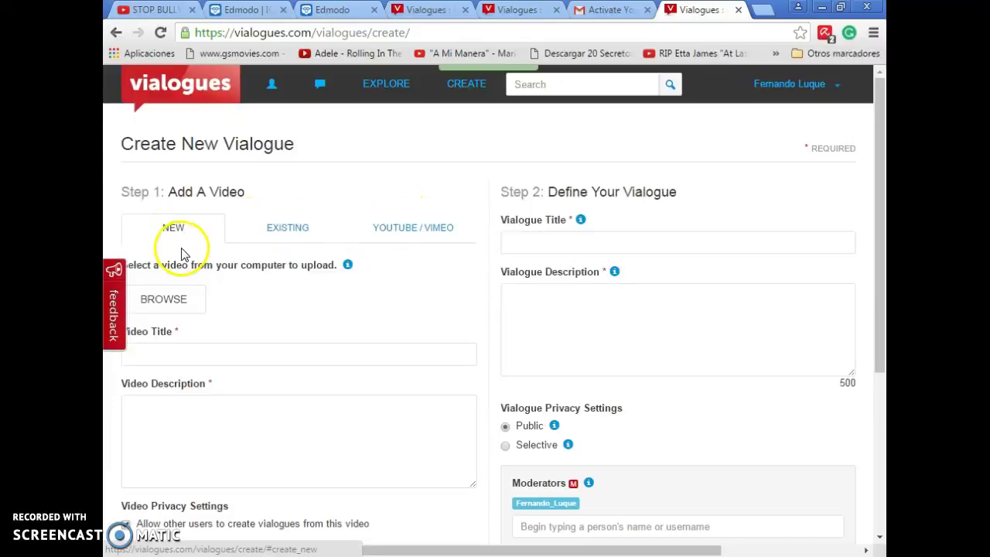
left_click(176, 312)
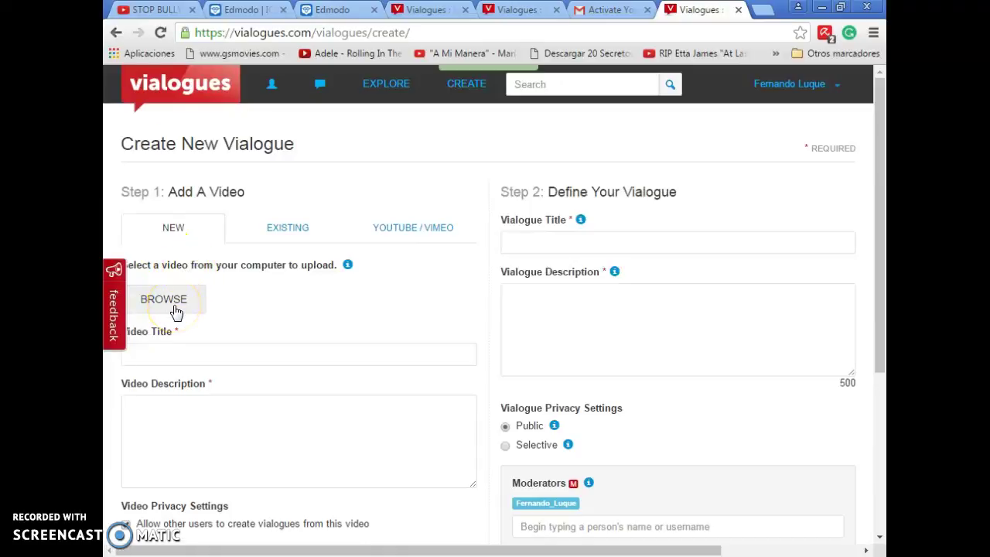
left_click(178, 303)
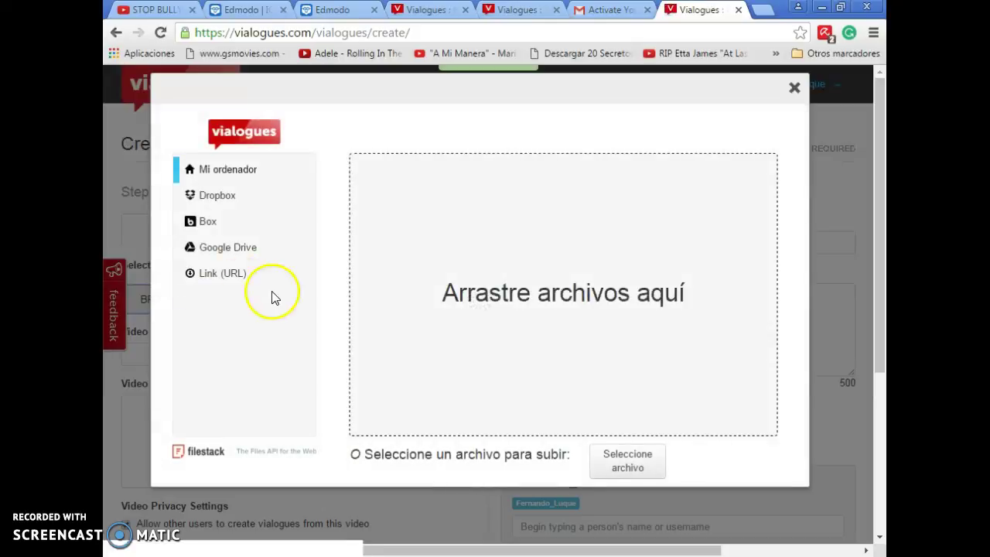
Step: Upload 'Bullying short film - Sticks & Stones.mp4', then cancel it at 6.06%
left_click(628, 459)
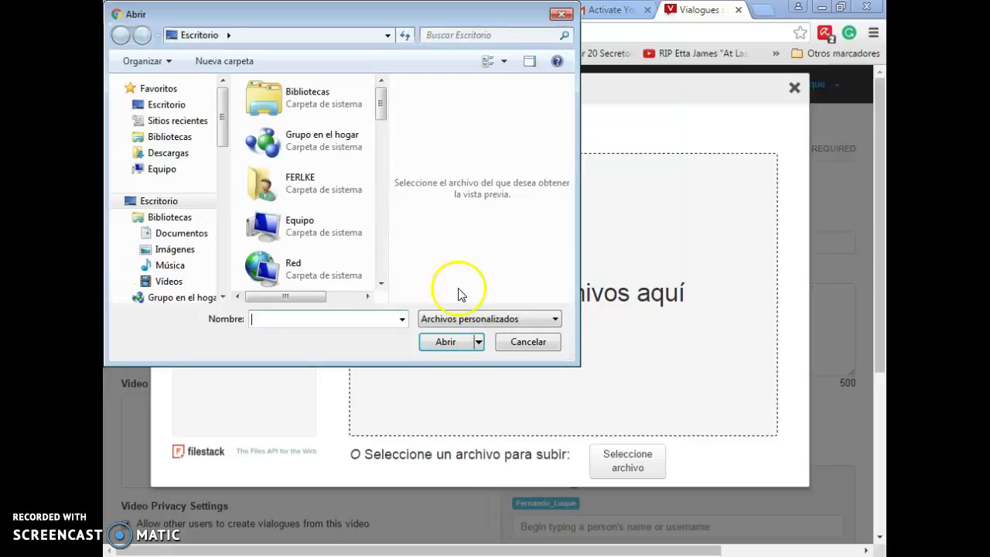
left_click_drag(382, 95, 403, 274)
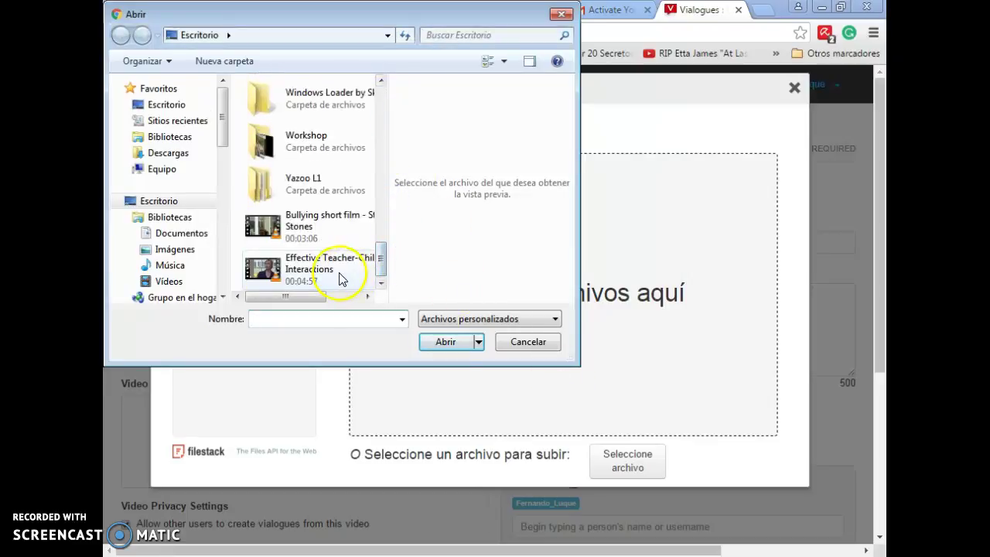
left_click(315, 236)
double_click(315, 236)
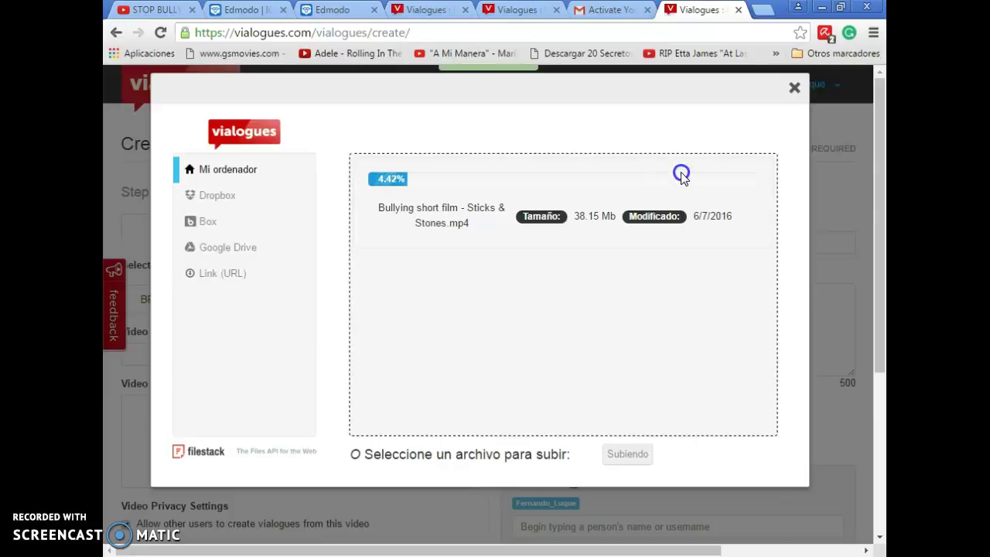
left_click(795, 89)
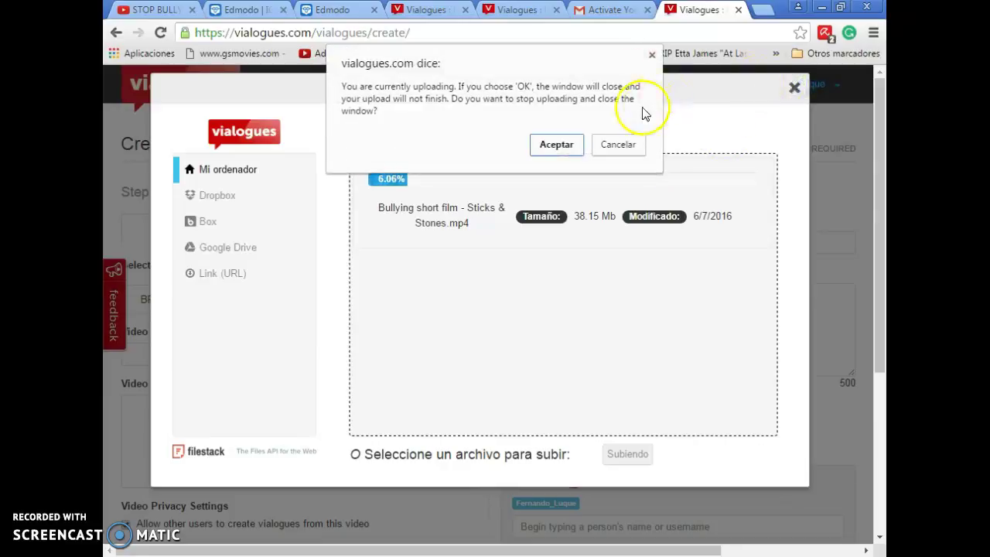
left_click(557, 147)
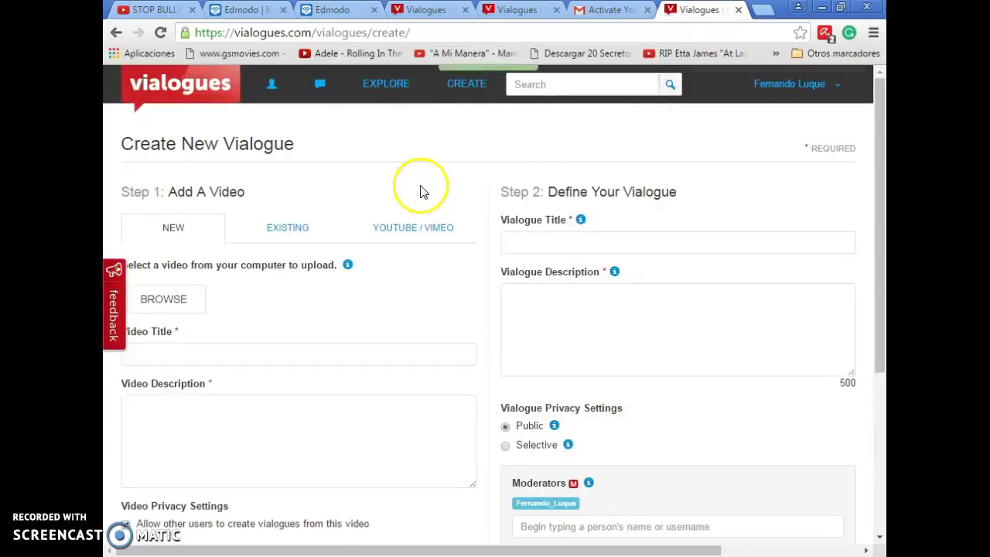
Step: Switch to the YOUTUBE / VIMEO source and focus the video link field
left_click(306, 227)
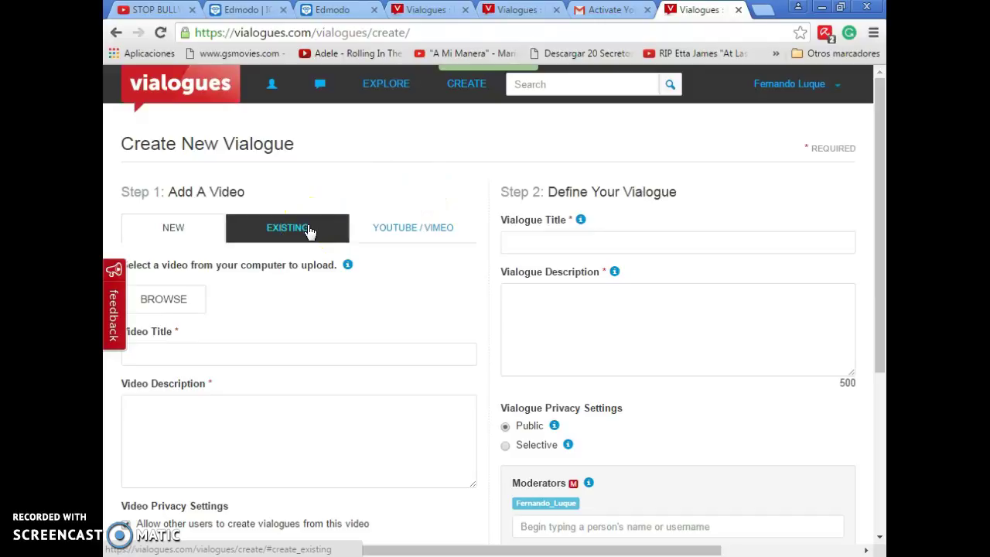
left_click(382, 227)
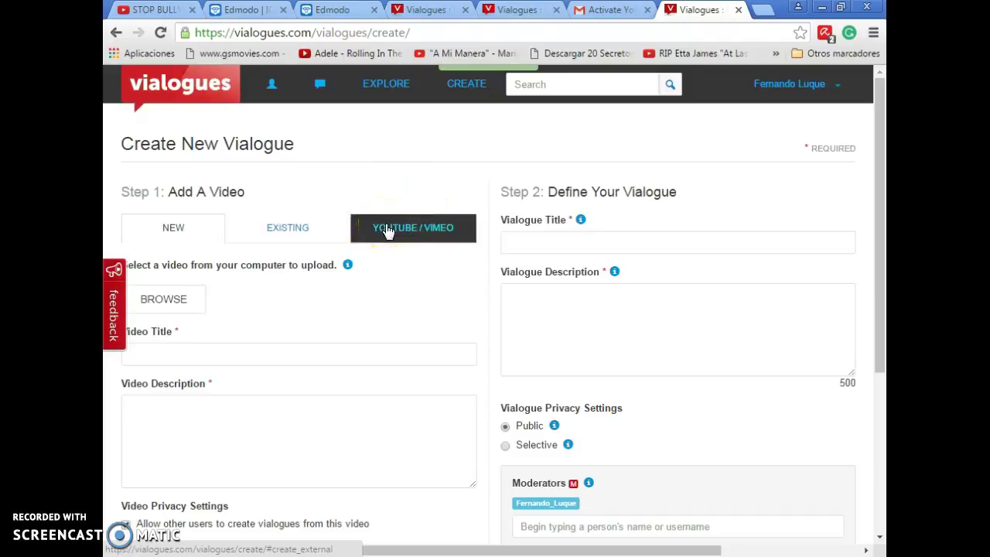
left_click(387, 231)
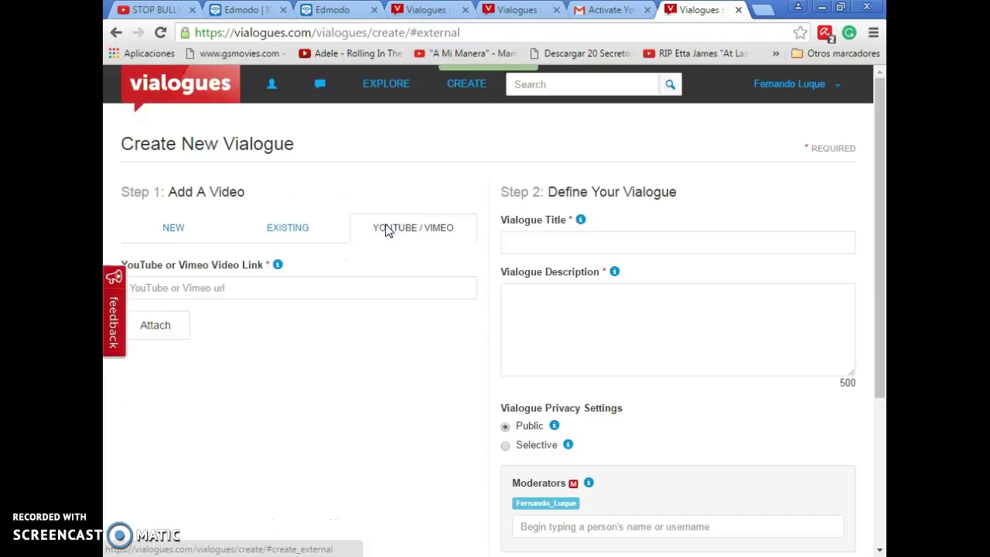
left_click(325, 288)
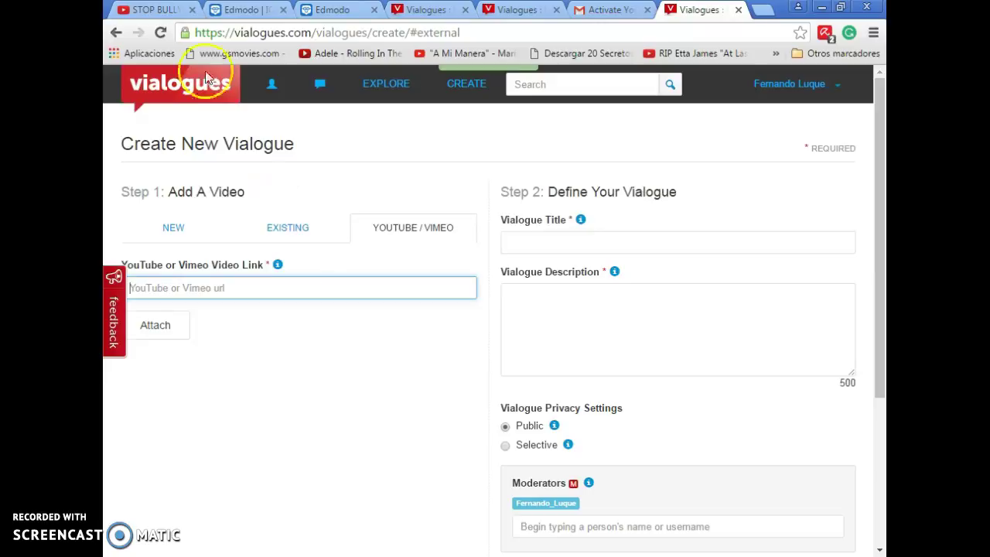
Step: Copy the YouTube URL, paste it and attach 'STOP BULLYING! a short Film'
left_click(154, 9)
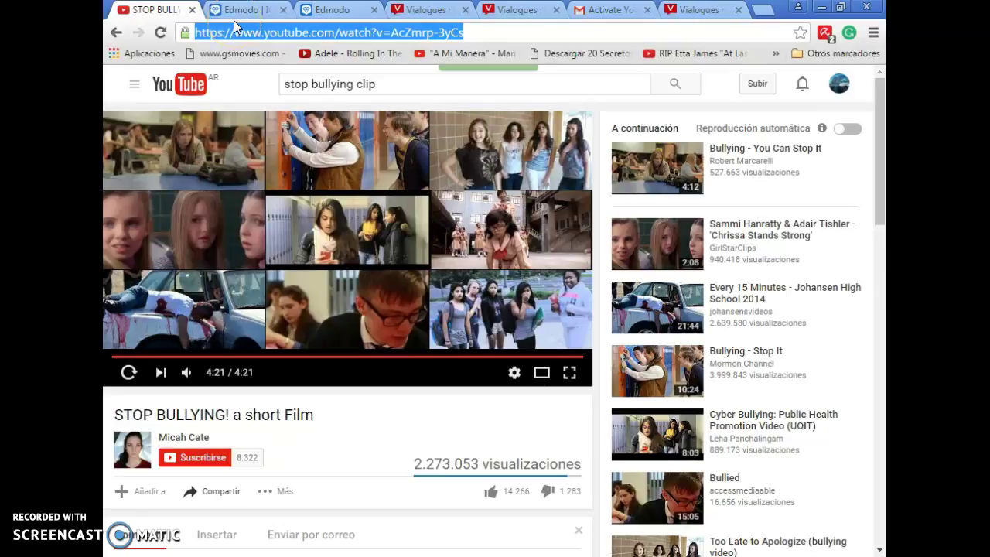
left_click(335, 34)
left_click(700, 9)
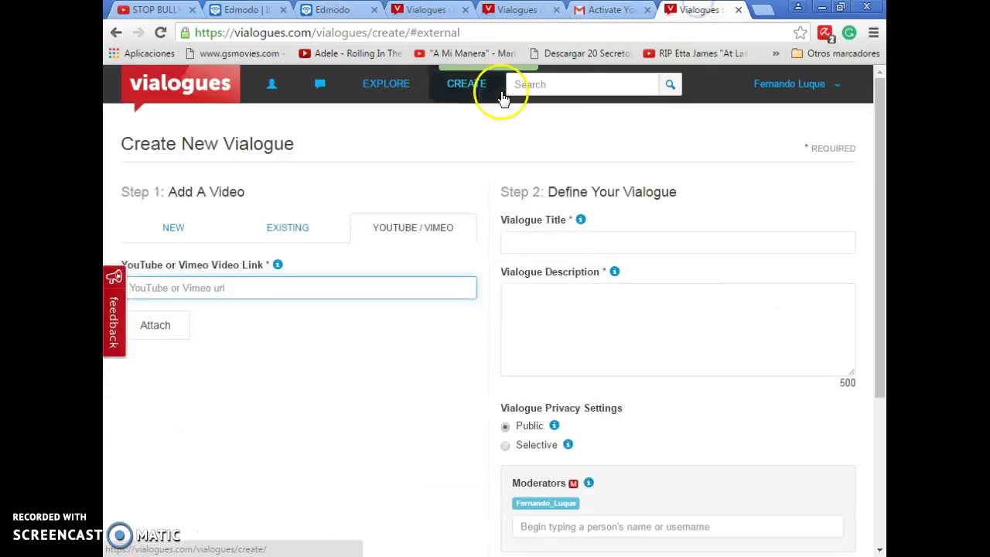
left_click(326, 292)
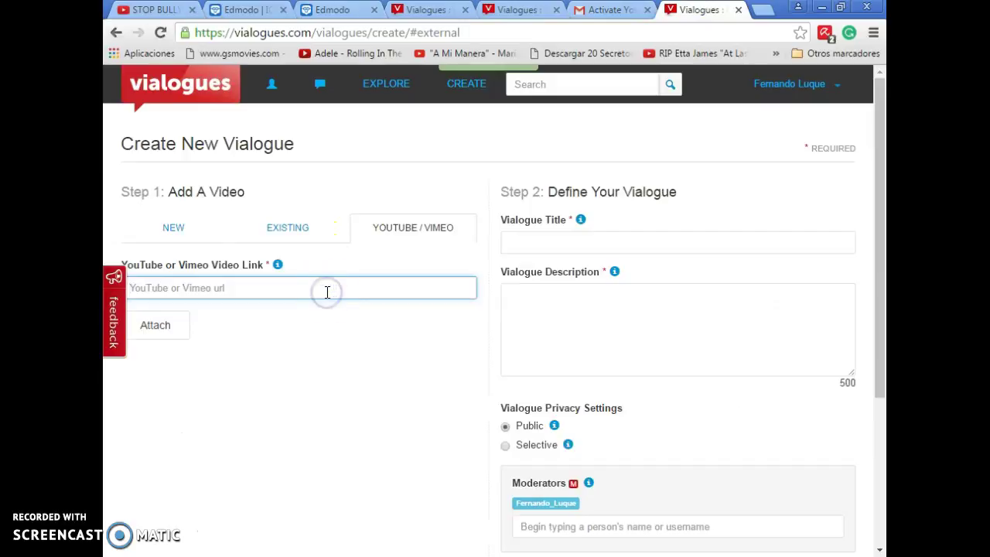
type("https://www.youtube.com/watch?v=AcZmrp-3yCs")
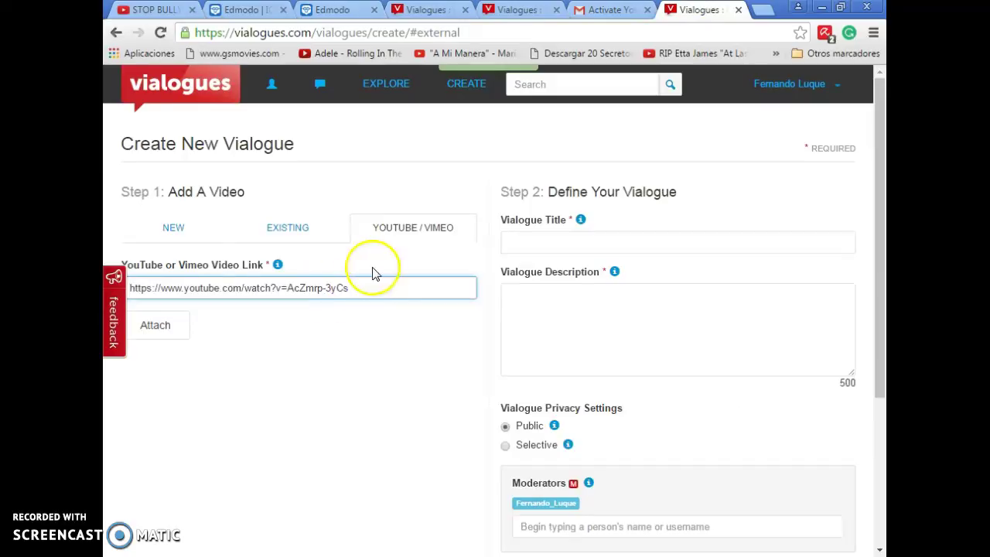
left_click(157, 328)
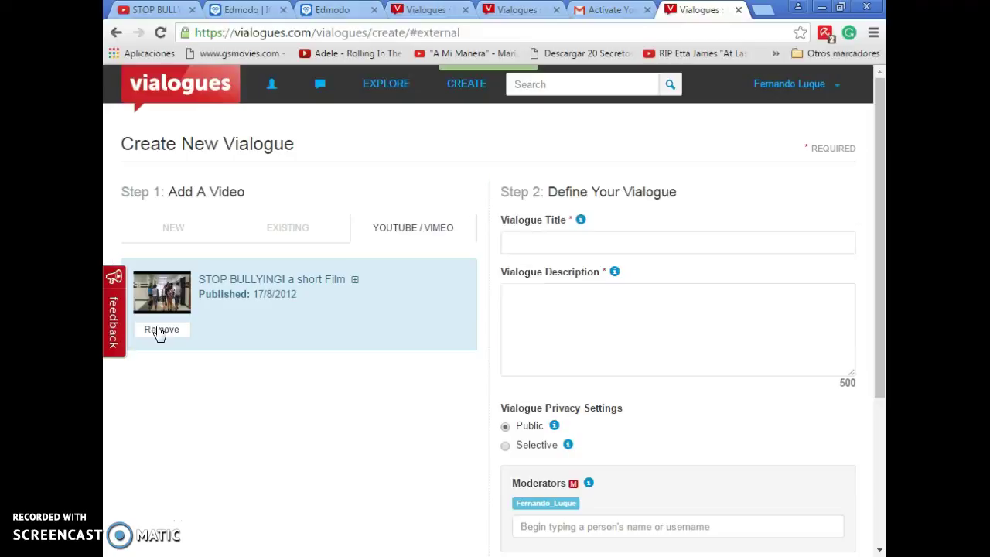
left_click(206, 321)
left_click(228, 282)
Step: Title the vialogue 'Bullying' from the suggestion, then view the published Bullying vialogue tab
left_click(516, 241)
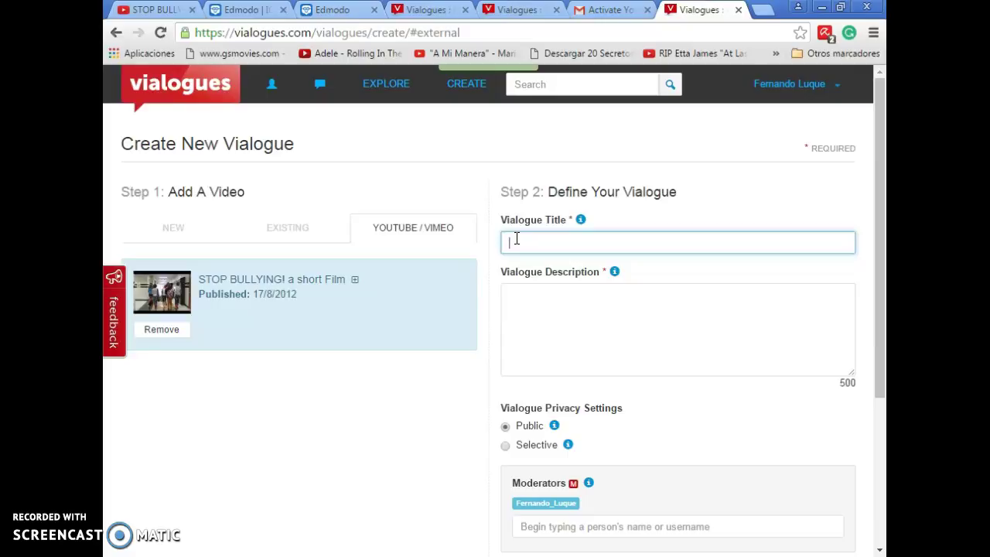
type("Bull")
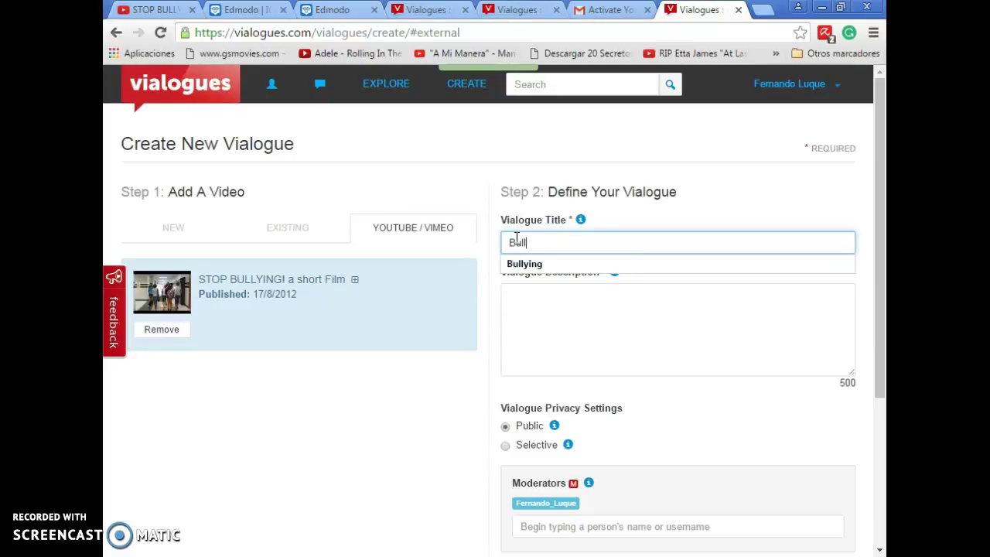
left_click_drag(515, 241, 525, 267)
left_click(525, 267)
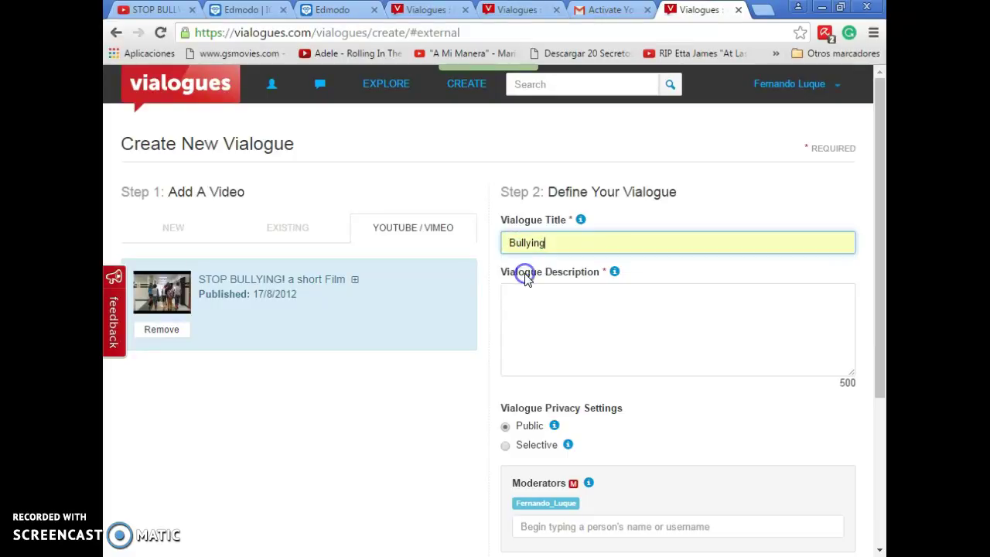
left_click(538, 293)
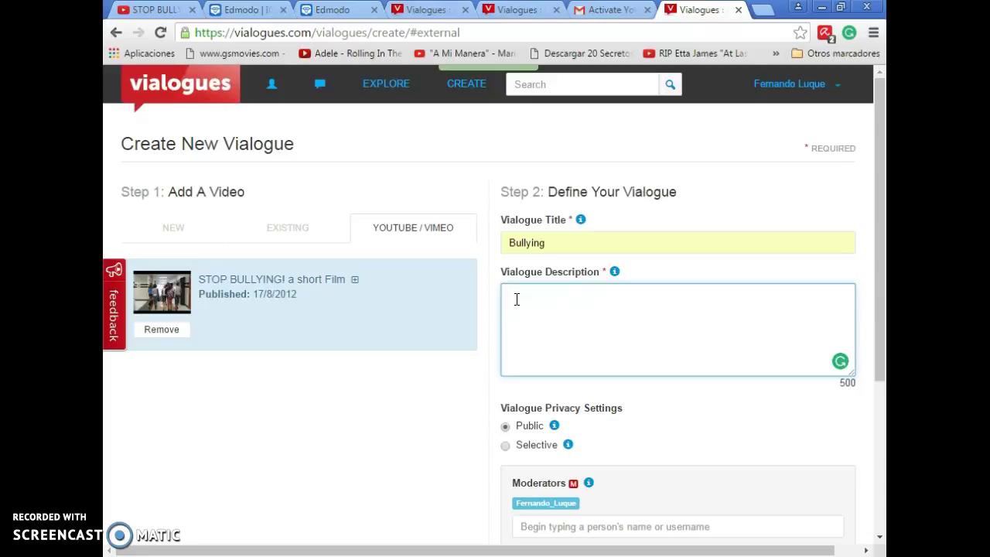
left_click(427, 9)
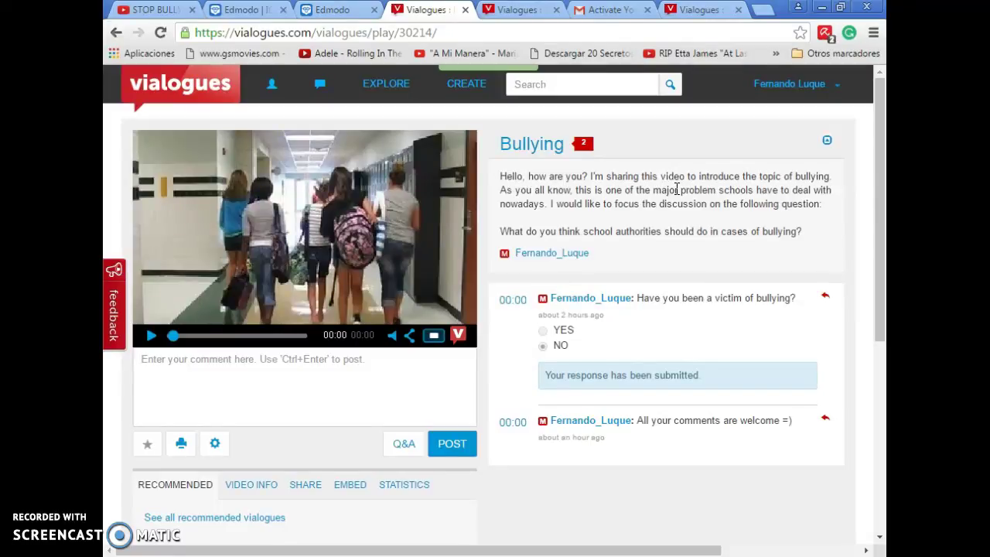
Step: Return to the 'Vialogues : Create a vialogue' tab holding the Bullying draft
left_click(628, 228)
left_click(688, 82)
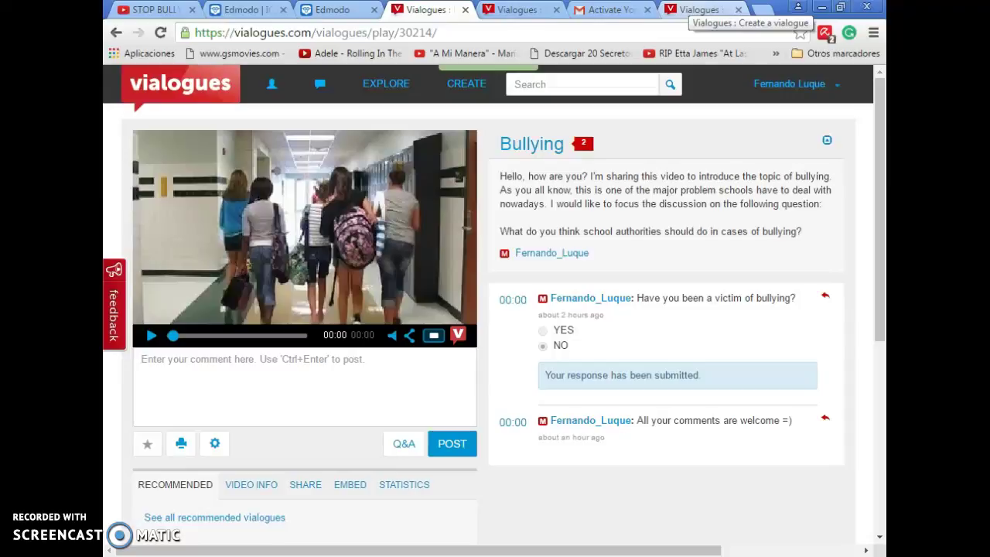
left_click(701, 9)
Step: Set Vialogue Privacy Settings to Public after briefly trying Selective
left_click(834, 177)
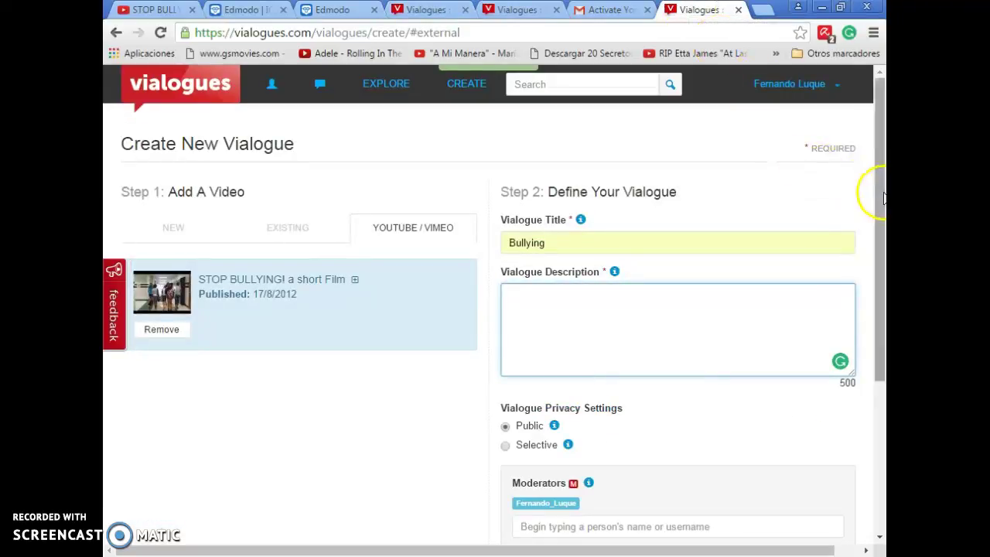
left_click_drag(879, 197, 883, 358)
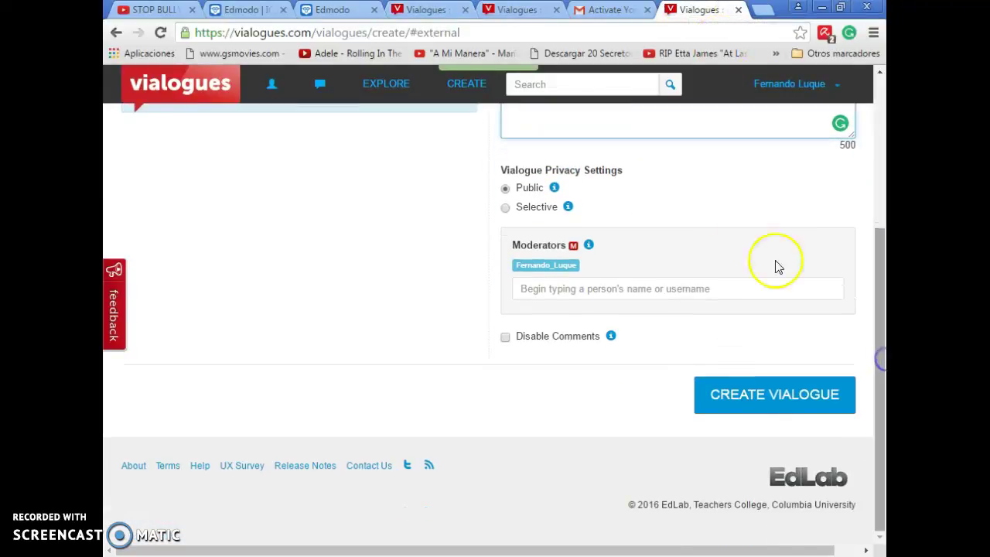
left_click(505, 207)
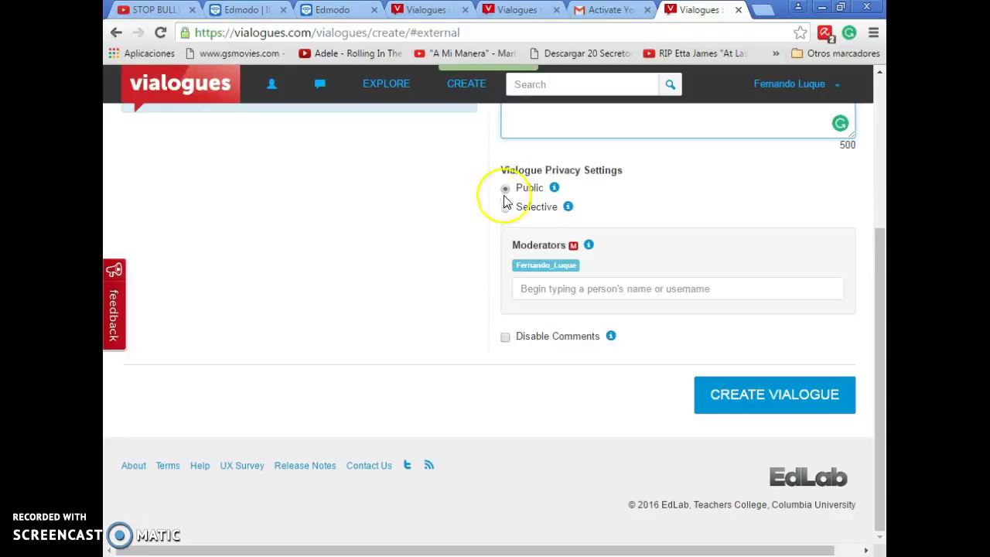
left_click(506, 189)
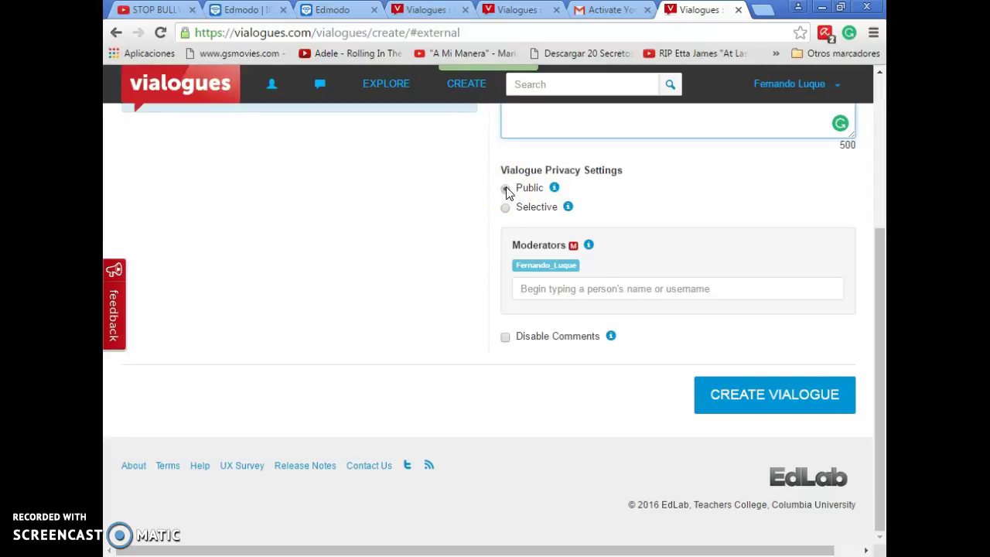
left_click(505, 209)
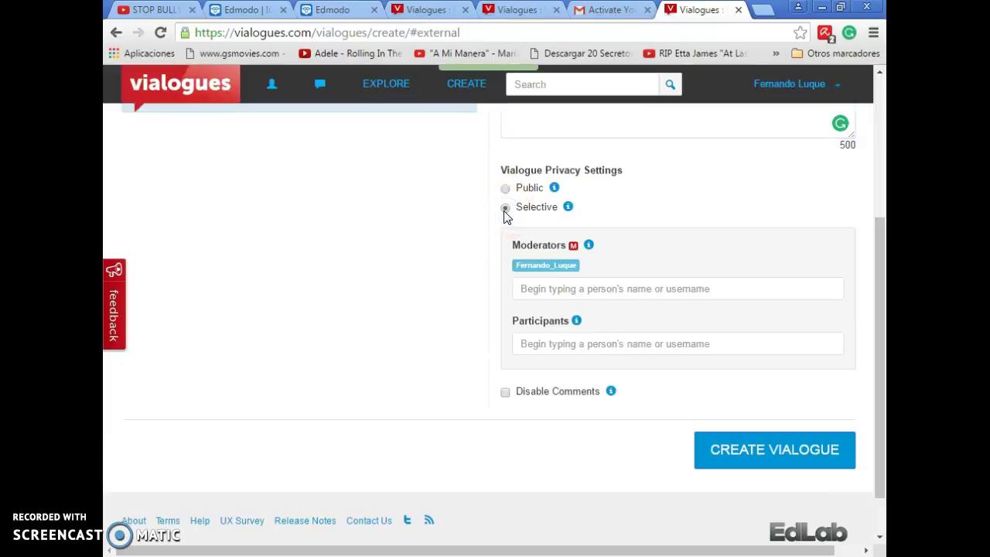
left_click(541, 296)
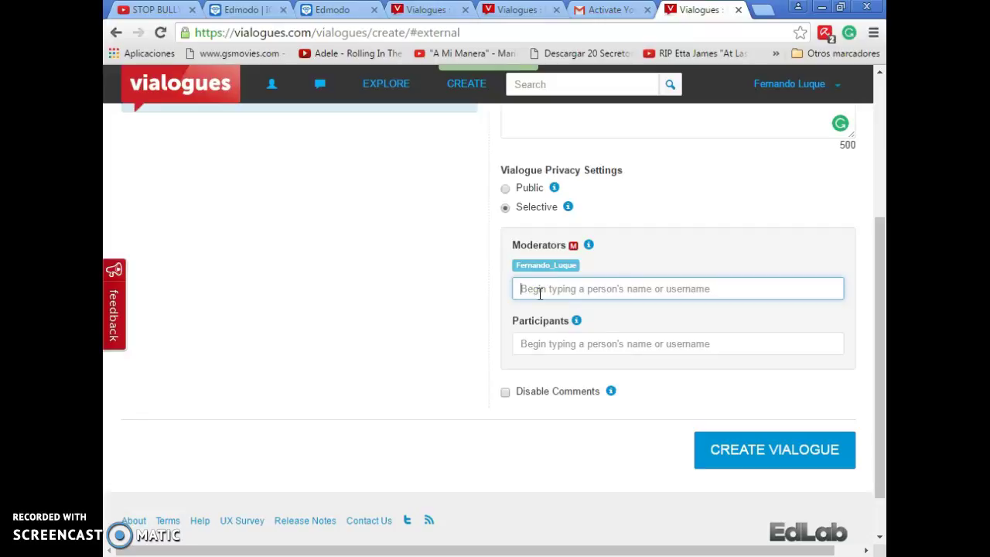
left_click(504, 190)
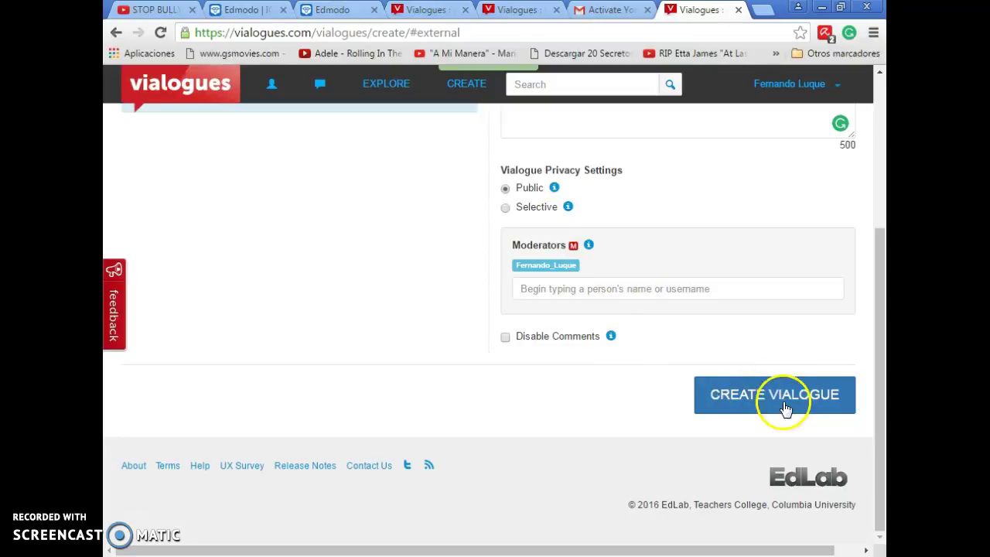
left_click(430, 10)
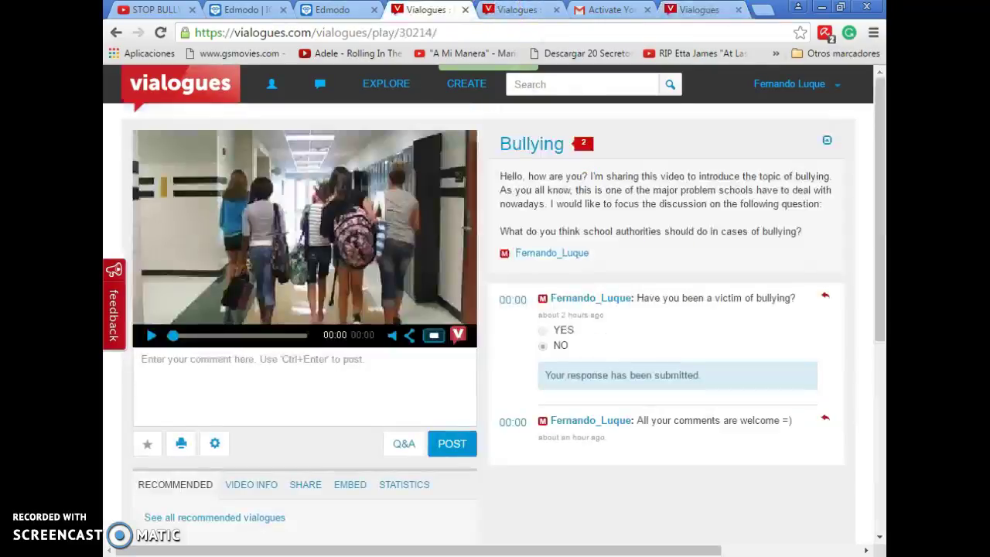
left_click(876, 230)
left_click_drag(877, 230, 879, 191)
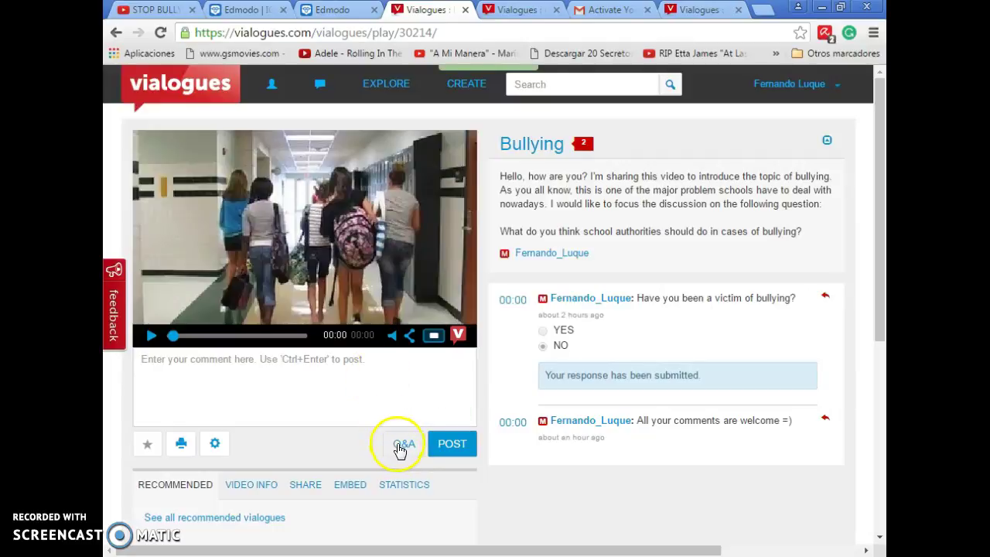
left_click(400, 447)
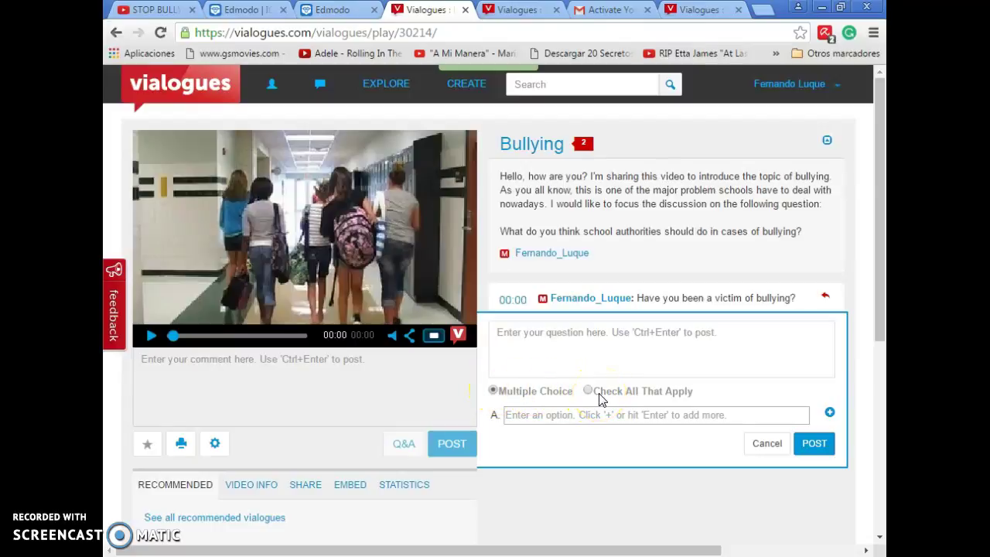
left_click(544, 361)
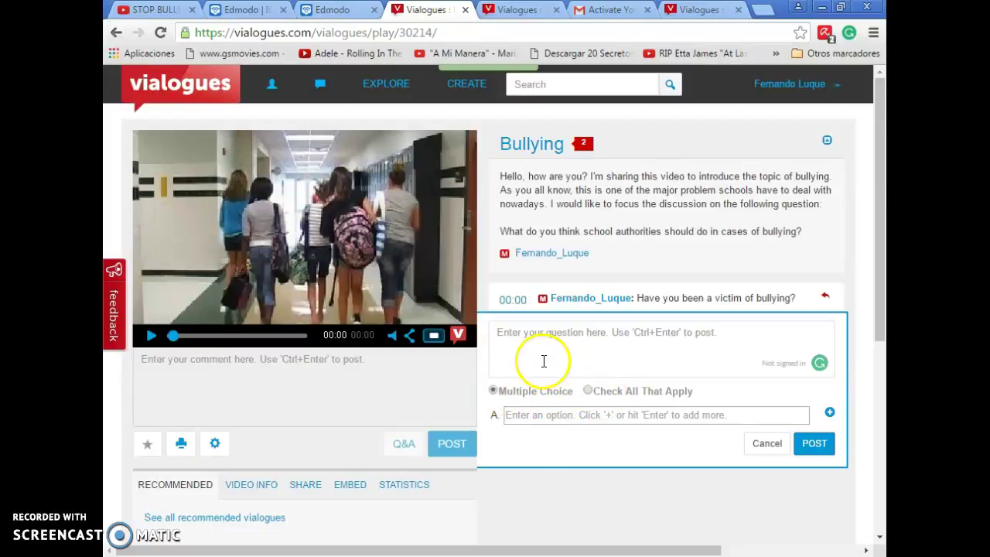
left_click(539, 345)
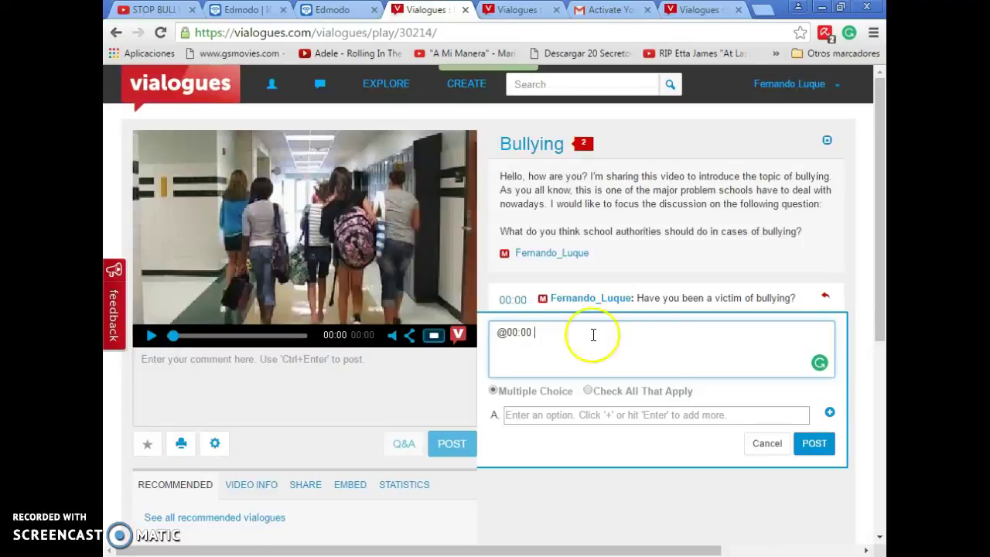
left_click(588, 413)
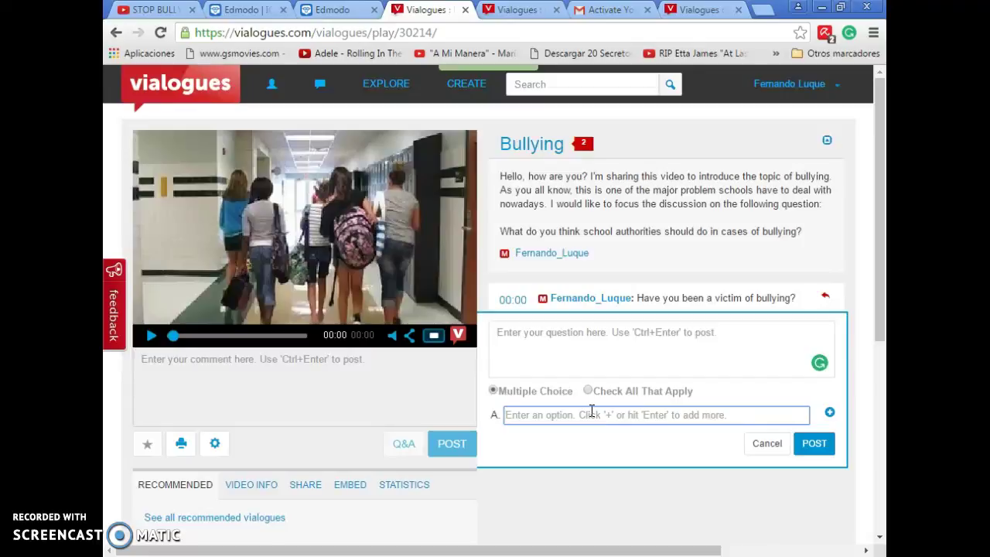
type("YES")
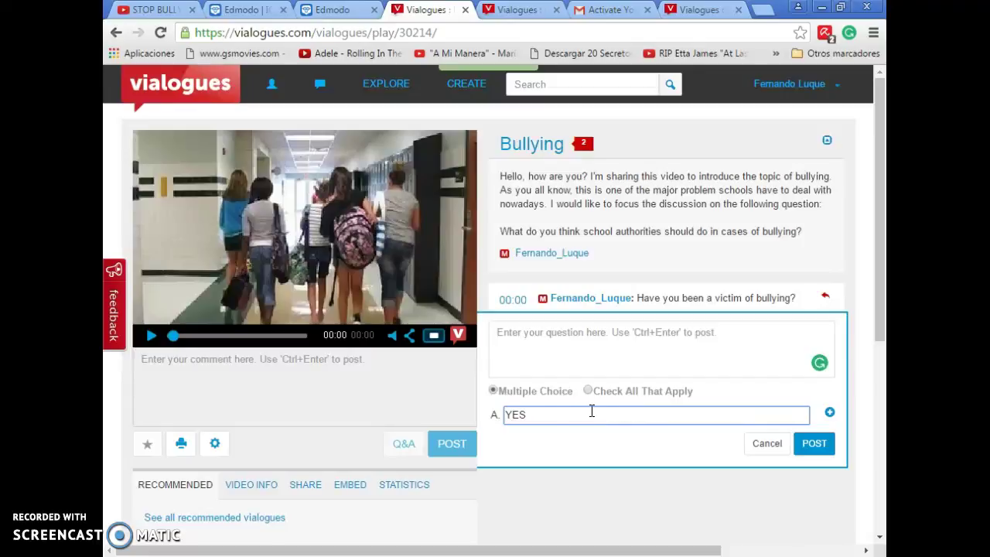
left_click(827, 414)
left_click(779, 415)
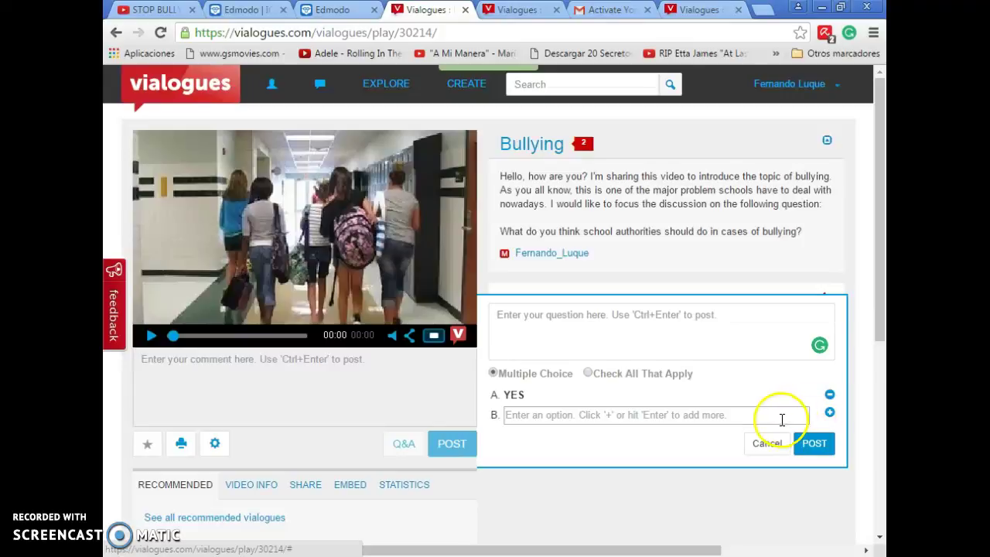
type("NO")
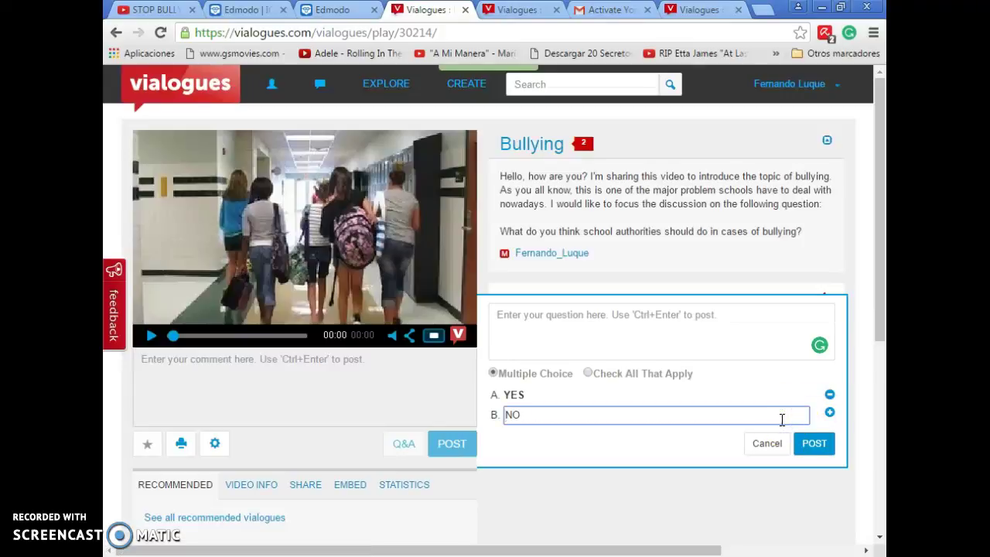
left_click(792, 413)
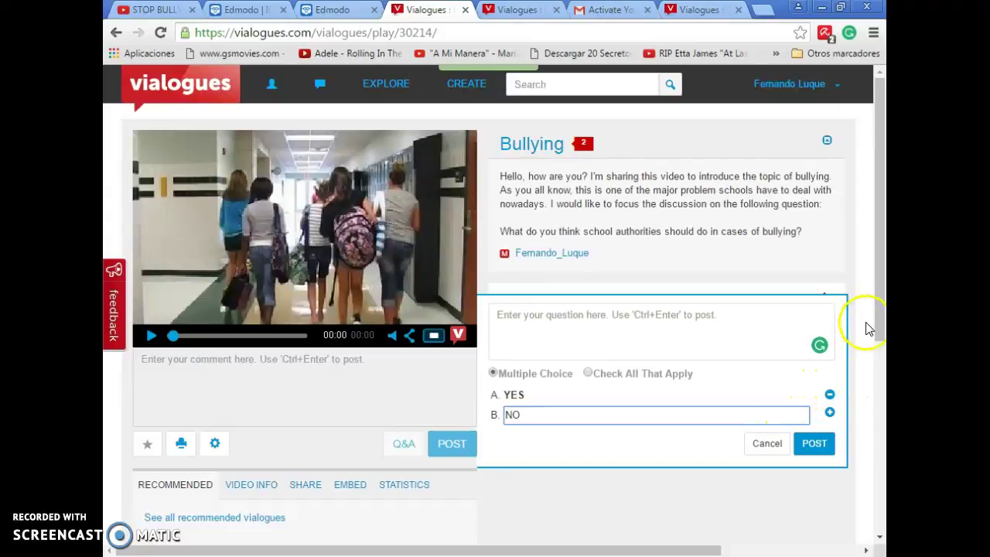
left_click(857, 279)
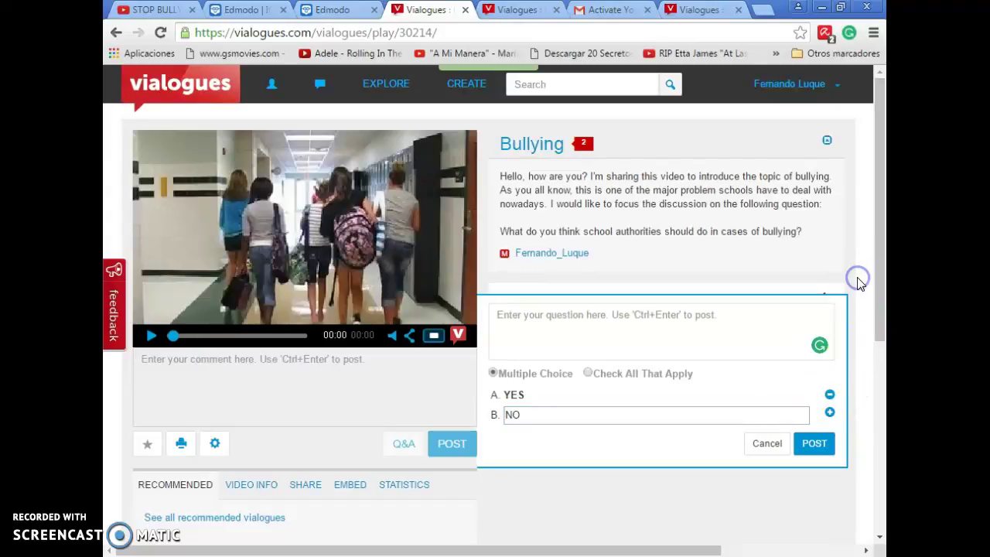
left_click(767, 447)
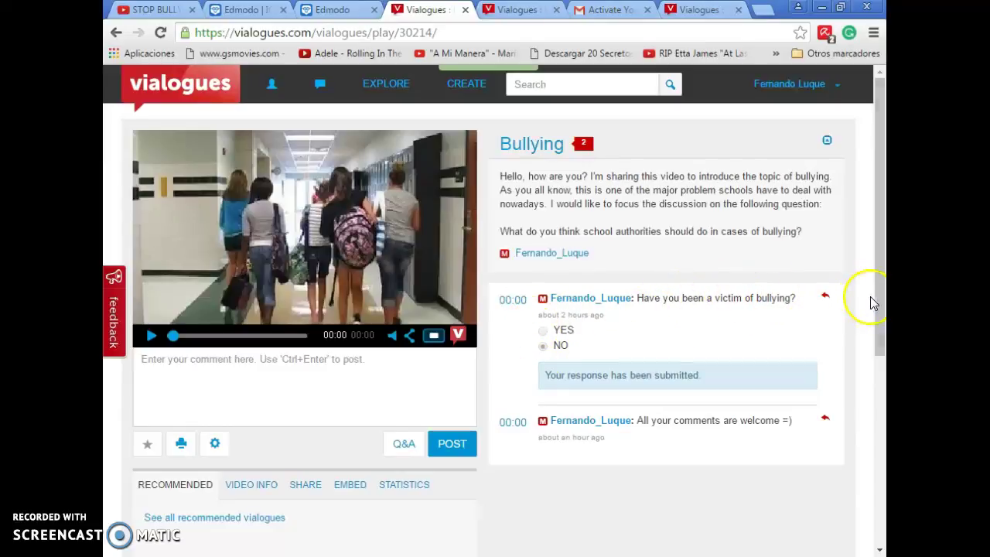
Step: Move from the Bullying vialogue to the Liminal Thinking: Meaning and Significance tab
left_click_drag(884, 290, 878, 267)
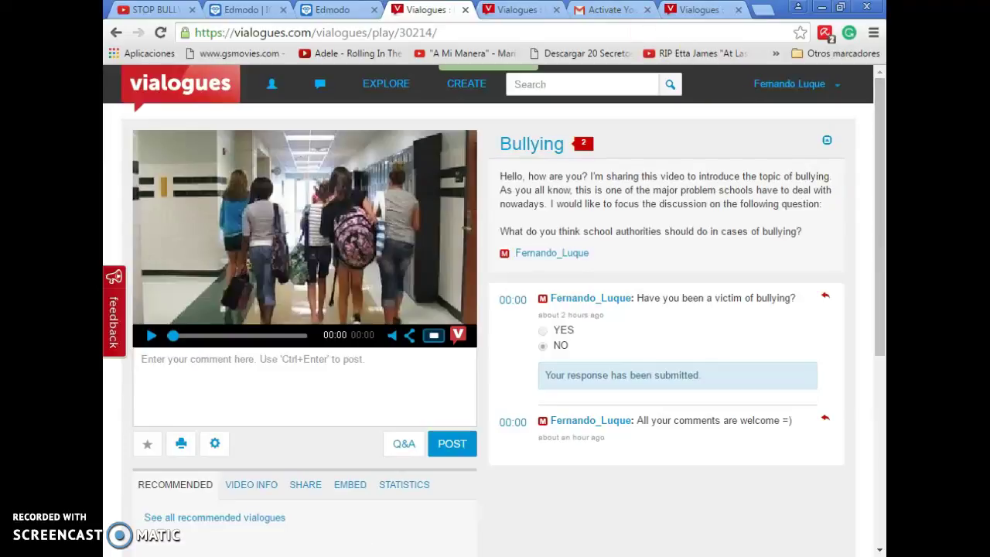
key("ctrl+Tab")
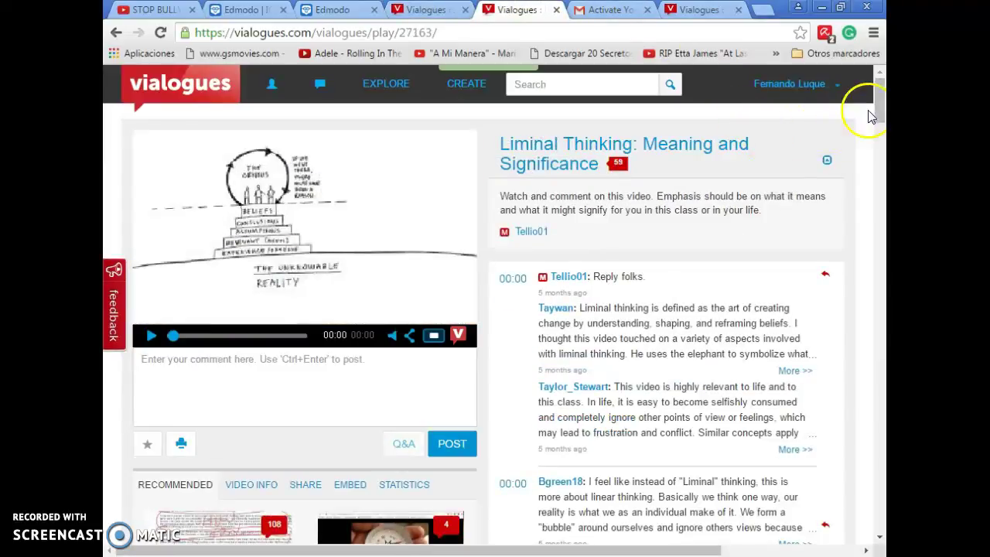
Step: Scroll the Liminal Thinking comments, dismiss the Windows activation notice, and switch to the Gmail tab
left_click_drag(879, 94, 881, 121)
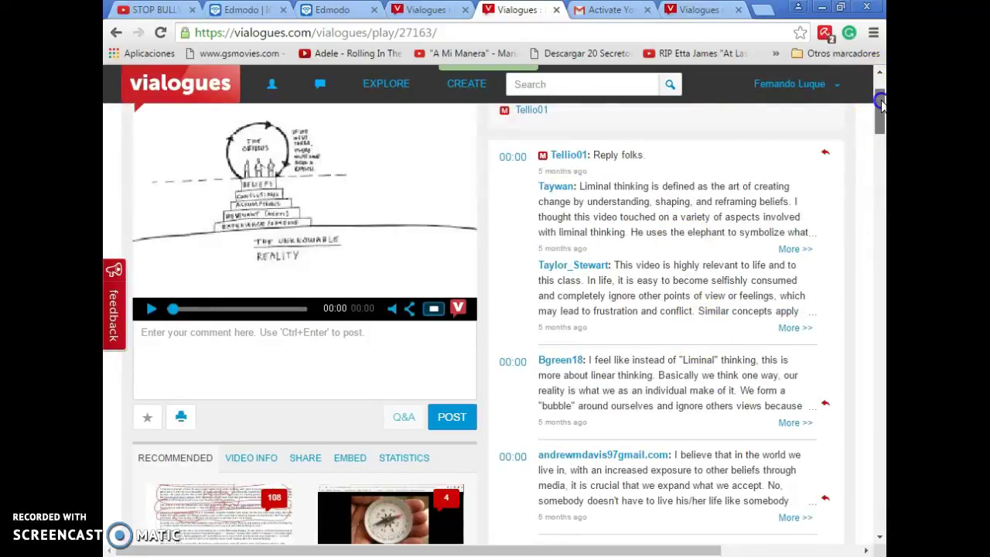
left_click_drag(879, 89, 882, 124)
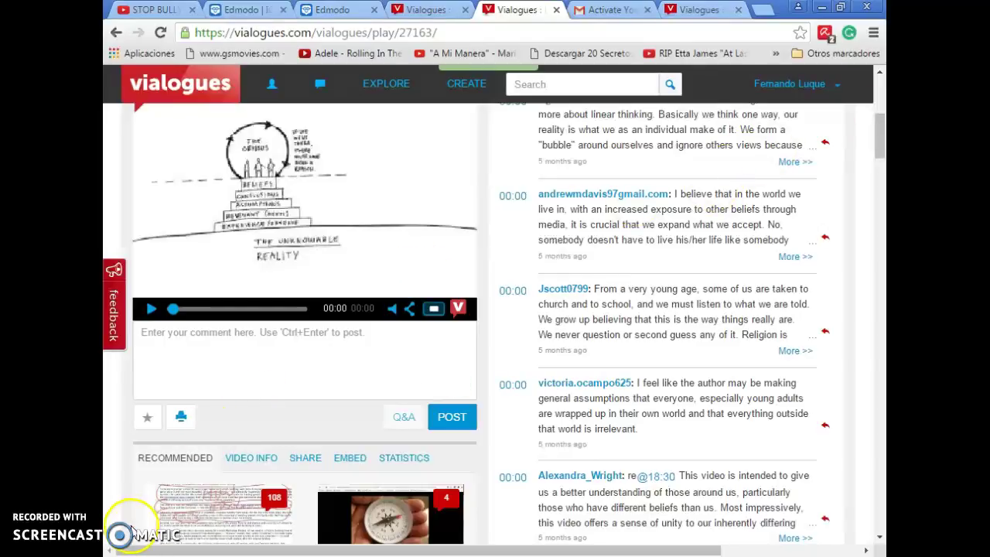
left_click(692, 469)
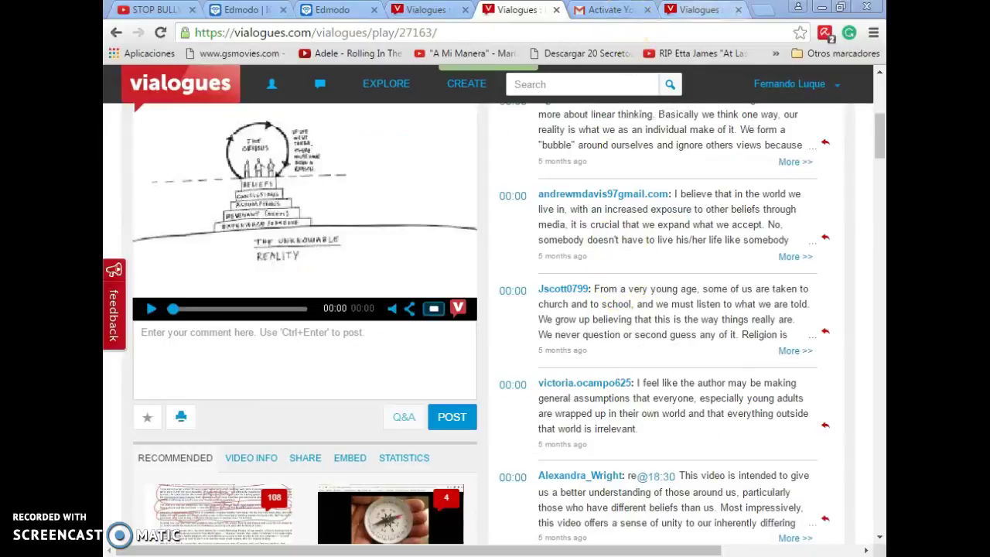
left_click(699, 9)
Step: Go back to the Bullying vialogue tab and display its share link
left_click(611, 10)
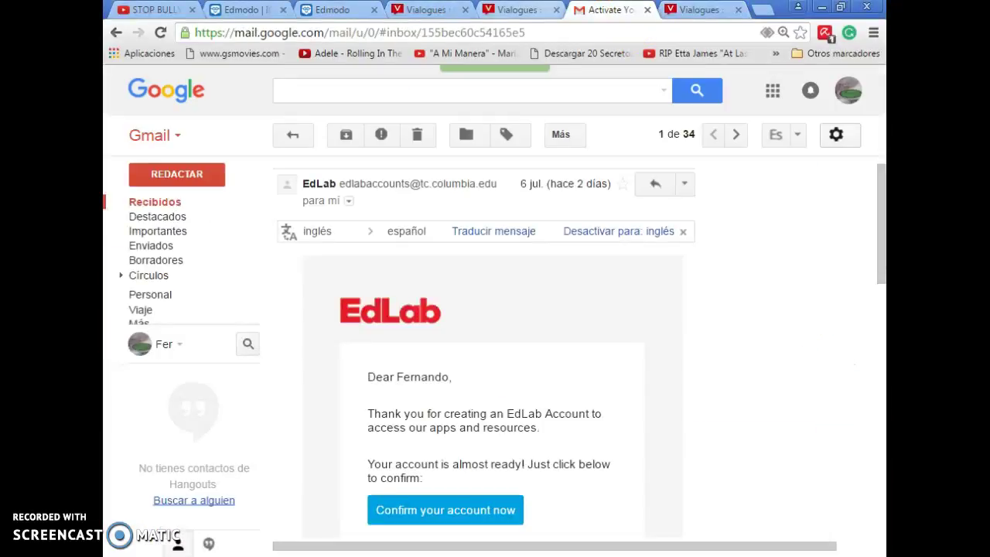
left_click(518, 9)
left_click(427, 9)
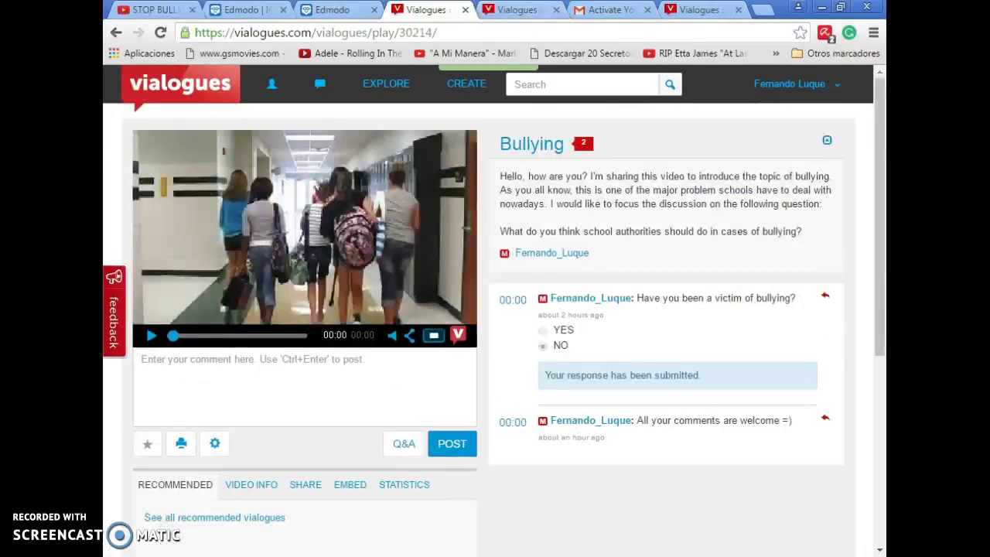
left_click_drag(879, 172, 880, 284)
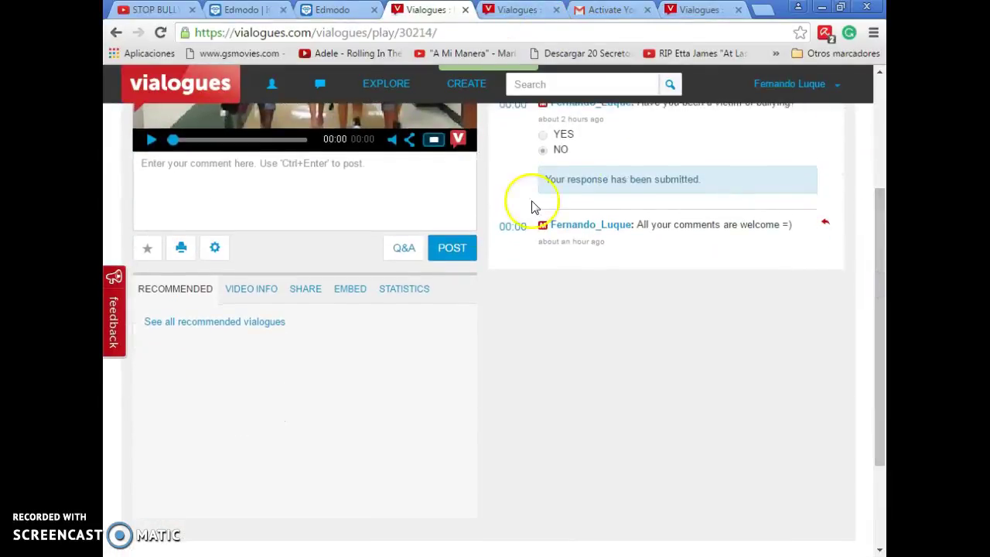
left_click(307, 292)
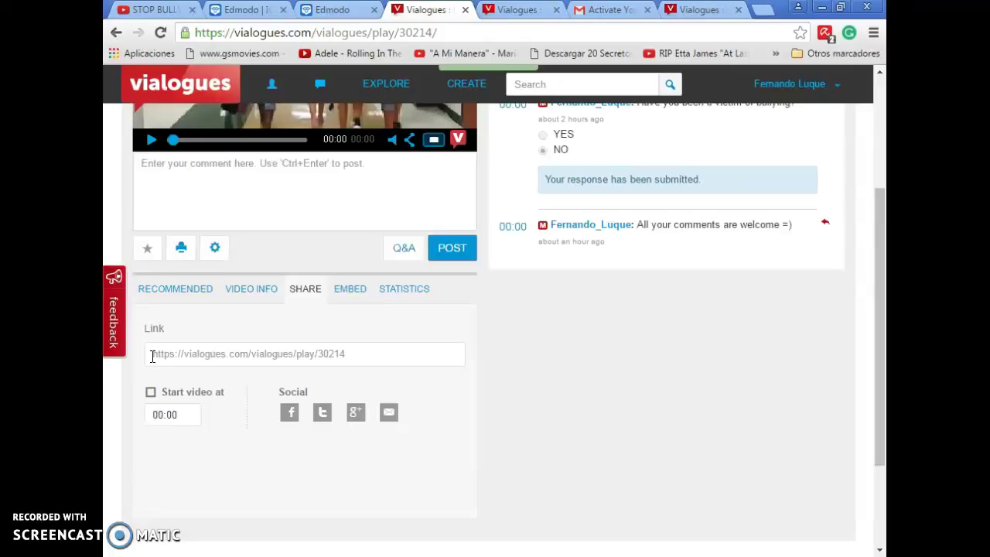
Step: Show the Bullying embed code (play_embedded/30214 iframe, 540 by 700) and select all of it
left_click(348, 292)
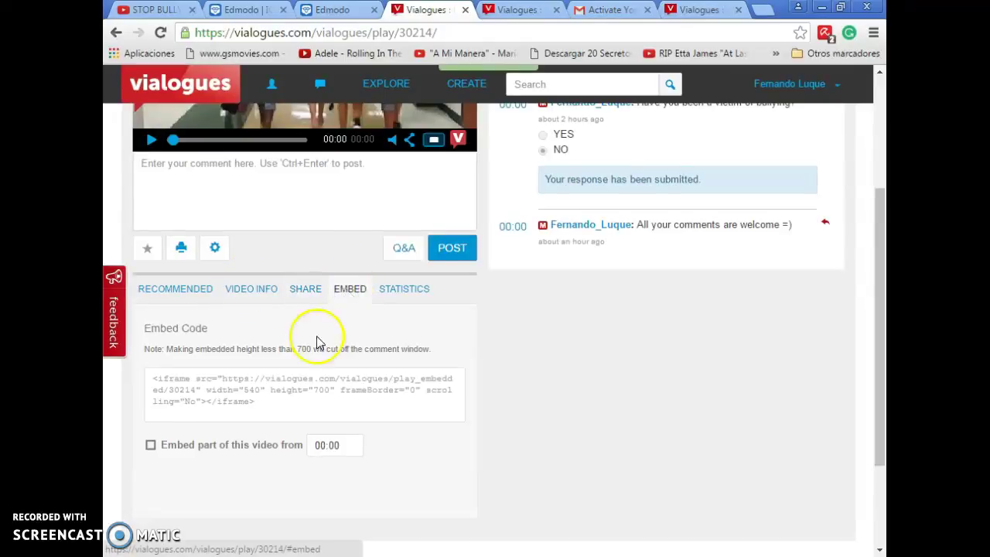
left_click(272, 401)
left_click_drag(273, 401, 140, 388)
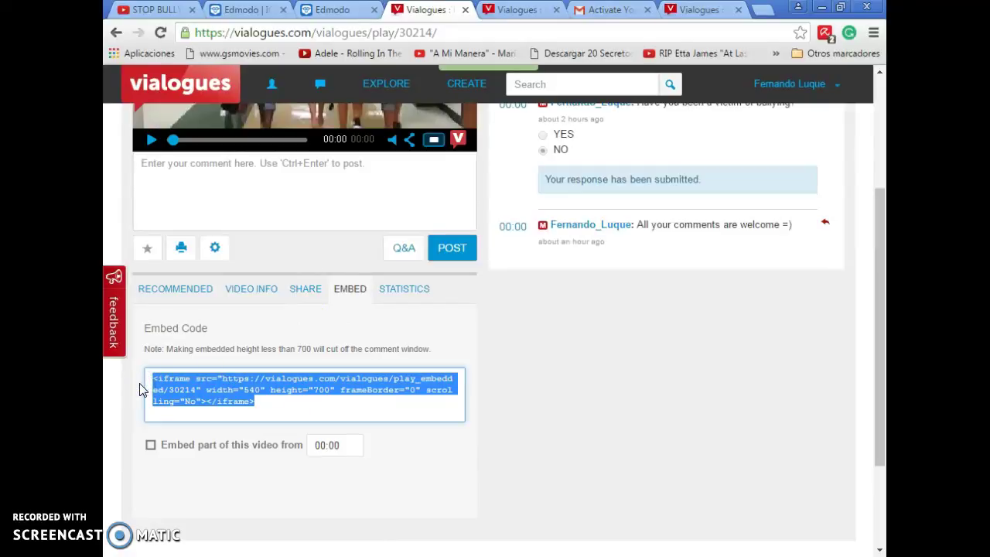